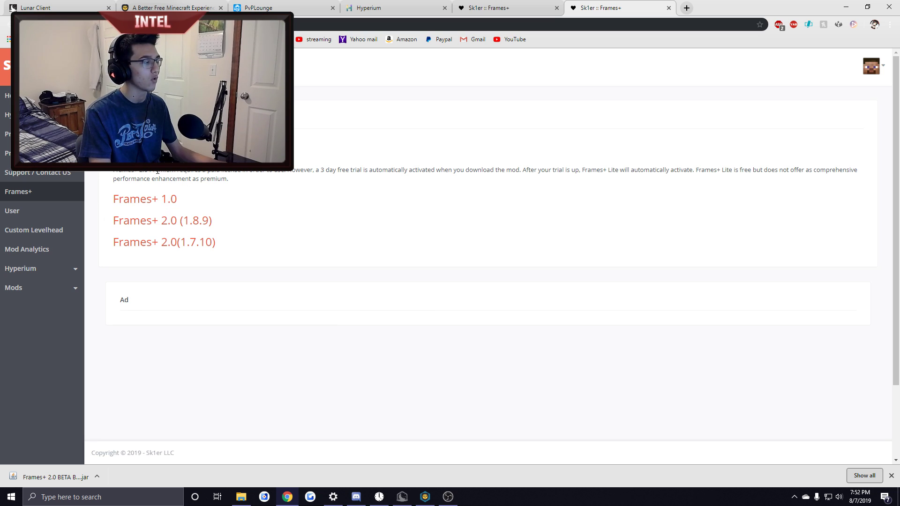
# Step: Look through the list of features on the OptiFine website
pyautogui.click(257, 205)
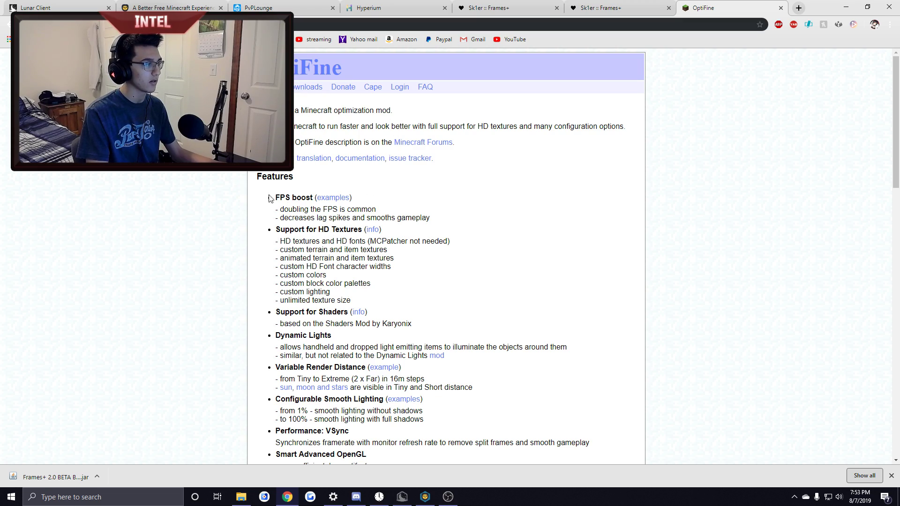
pyautogui.scroll(-20, 244, 197)
pyautogui.scroll(15, 251, 207)
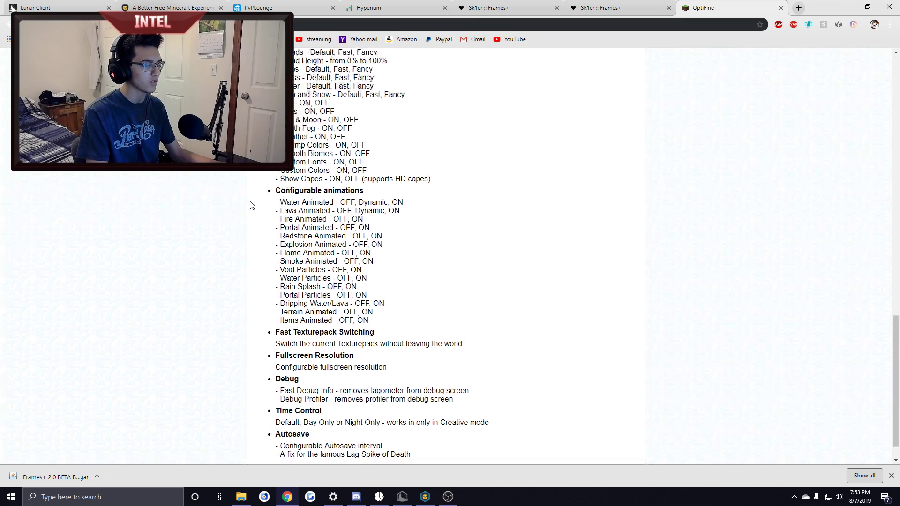
pyautogui.scroll(2, 252, 213)
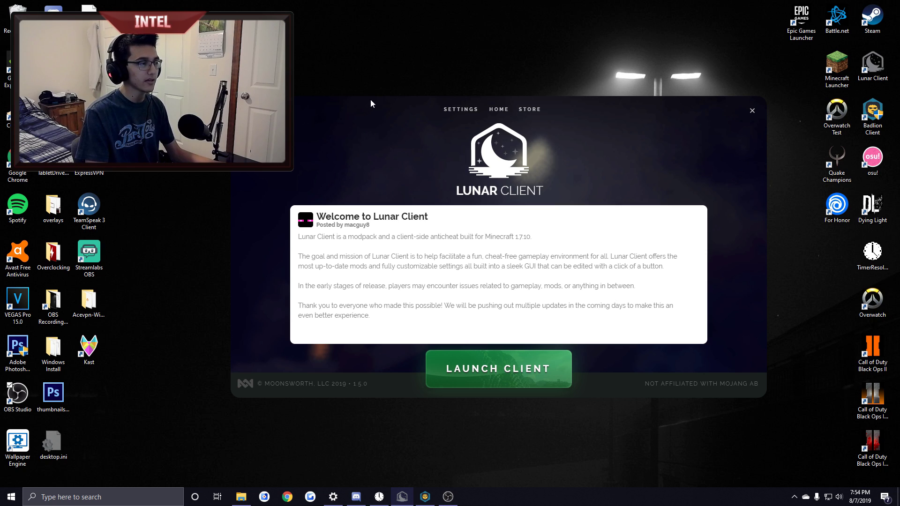
# Step: Open the Lunar Client settings and set the allocated RAM to 3.0 GB
pyautogui.moveTo(370, 99)
pyautogui.mouseDown()
pyautogui.moveTo(356, 82)
pyautogui.moveTo(328, 76)
pyautogui.moveTo(357, 111)
pyautogui.mouseUp()
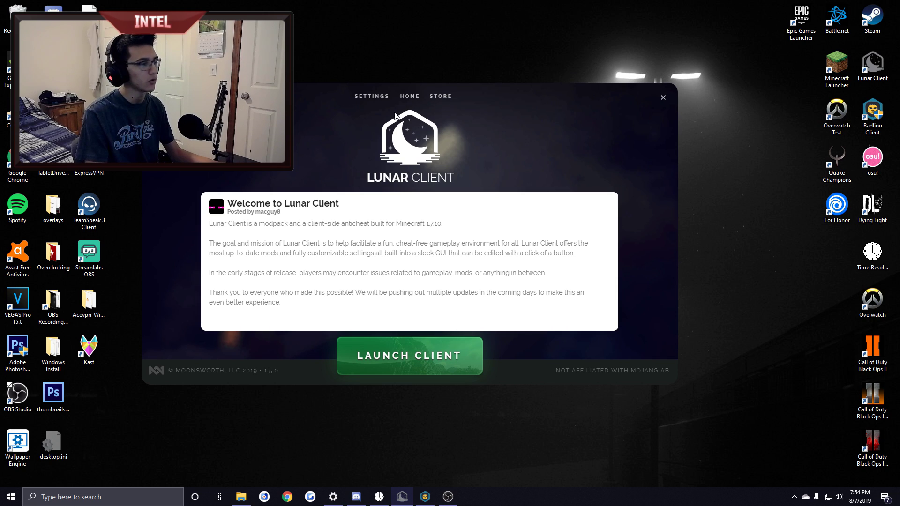
pyautogui.click(372, 97)
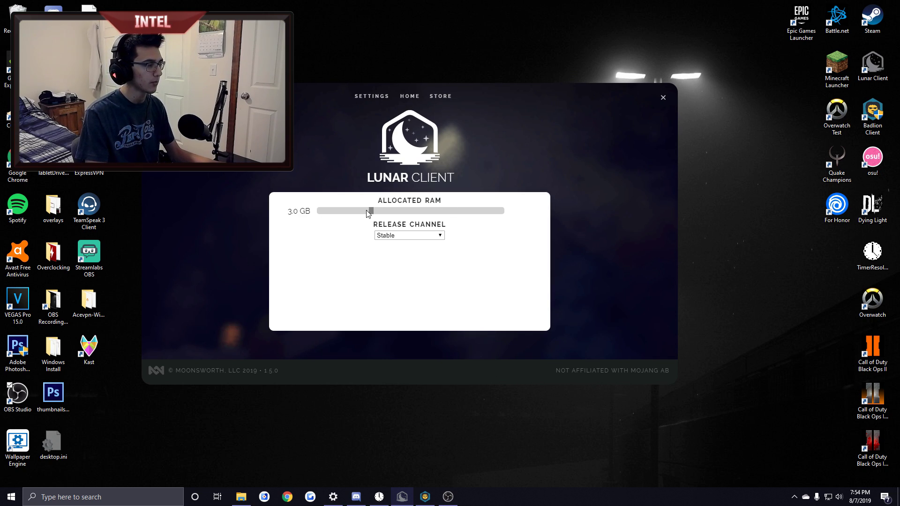
pyautogui.moveTo(373, 215)
pyautogui.mouseDown()
pyautogui.moveTo(359, 215)
pyautogui.moveTo(372, 214)
pyautogui.mouseUp()
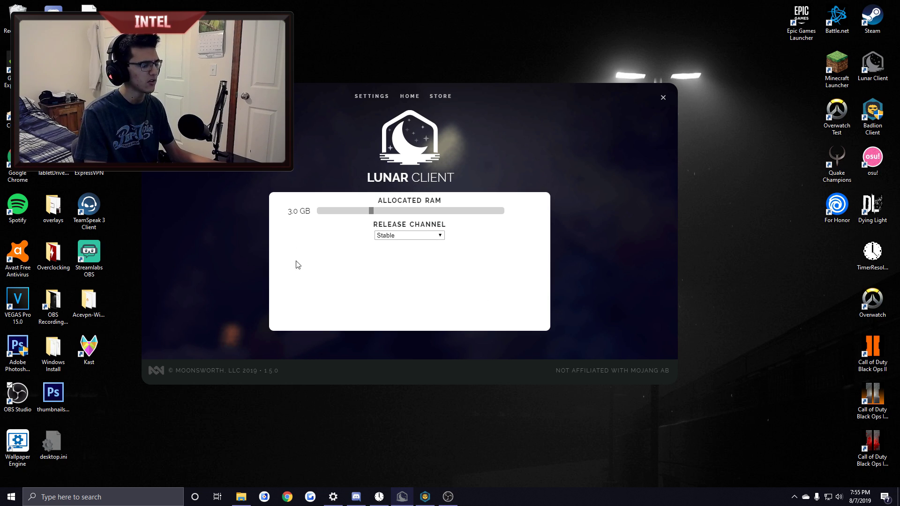
# Step: Switch to Badlion Client and raise the allocated RAM in its client settings
pyautogui.click(424, 493)
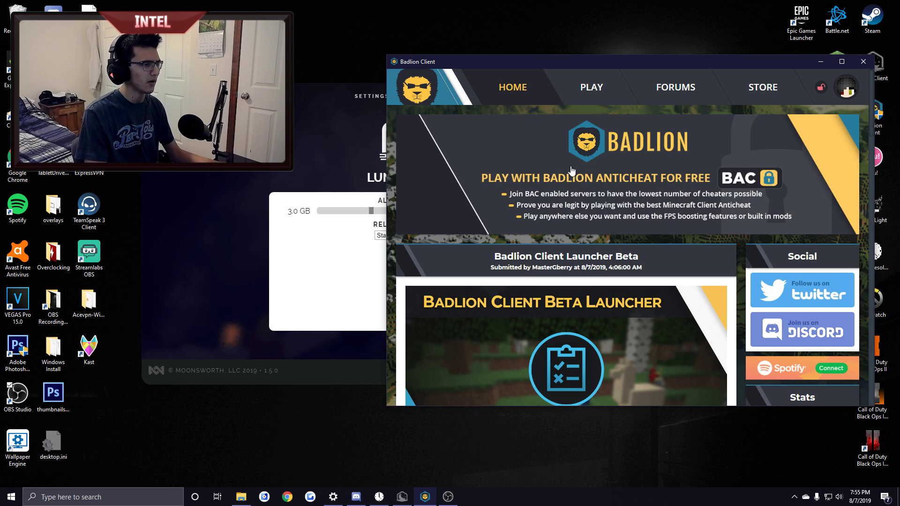
pyautogui.click(591, 87)
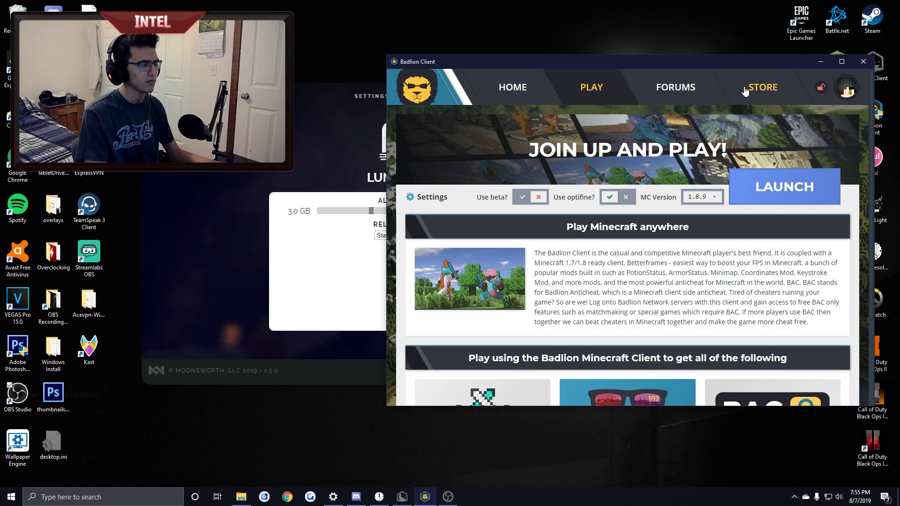
pyautogui.click(432, 202)
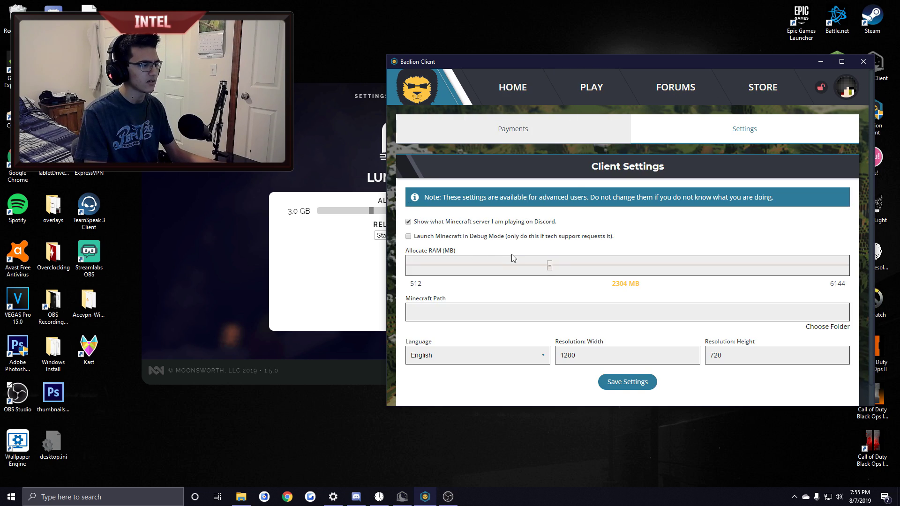
pyautogui.moveTo(552, 270); pyautogui.dragTo(570, 270)
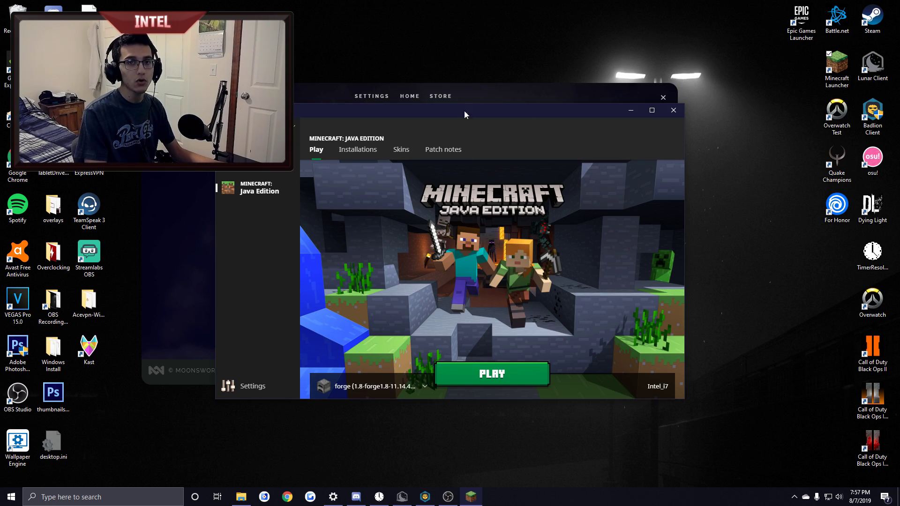
# Step: Open the "forge" installation for editing in the Minecraft Launcher and show its additional options
pyautogui.moveTo(440, 111); pyautogui.dragTo(491, 77)
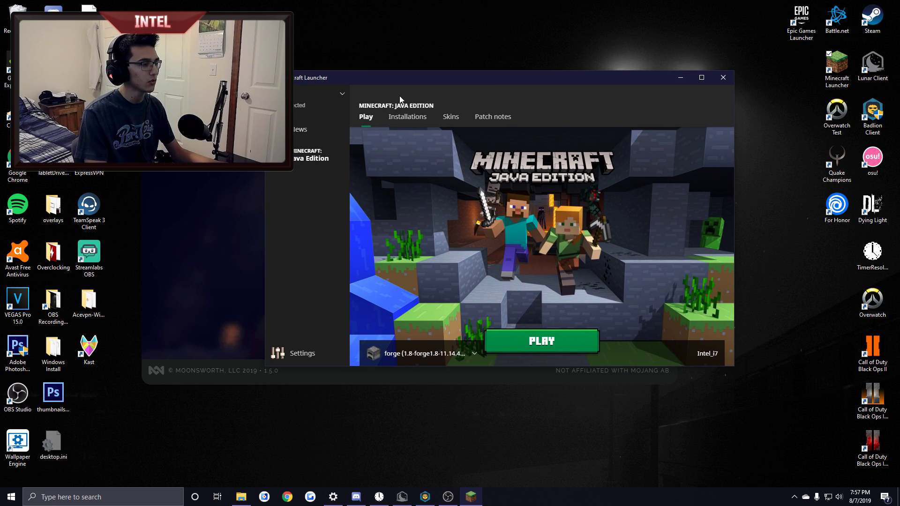
pyautogui.click(408, 119)
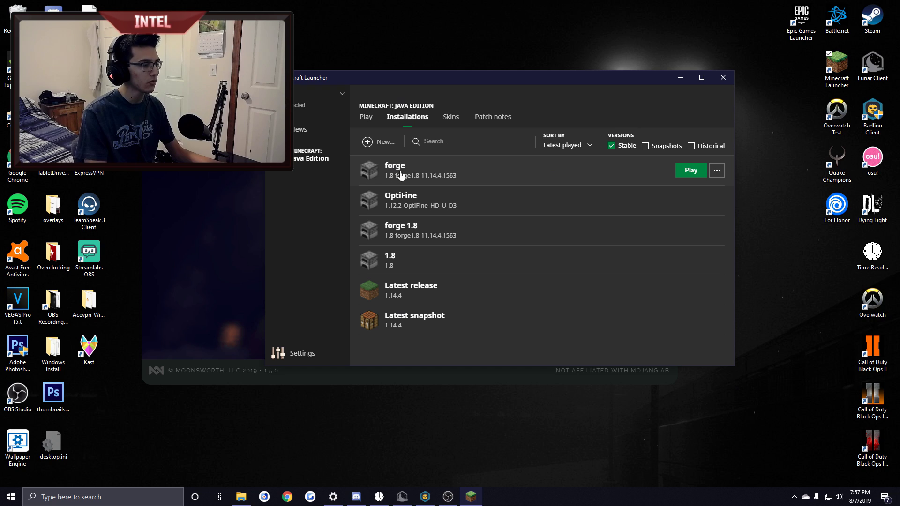
pyautogui.click(716, 171)
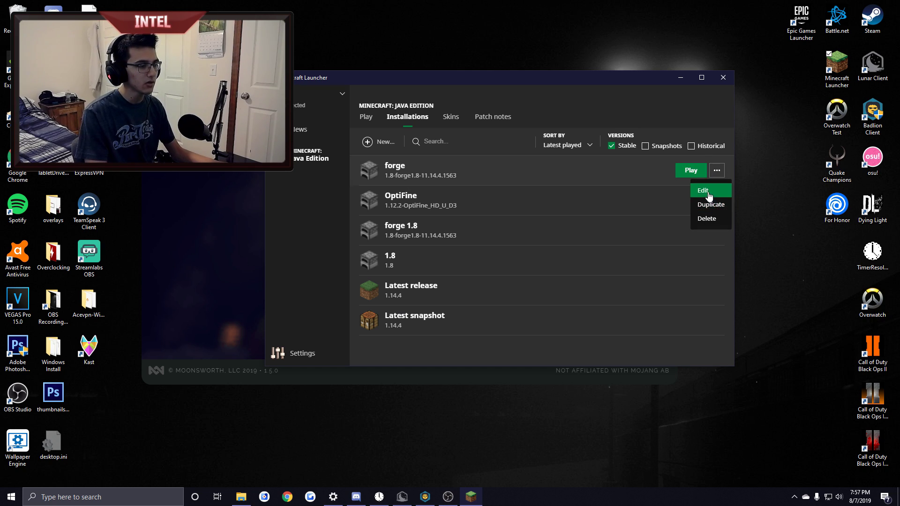
pyautogui.click(703, 188)
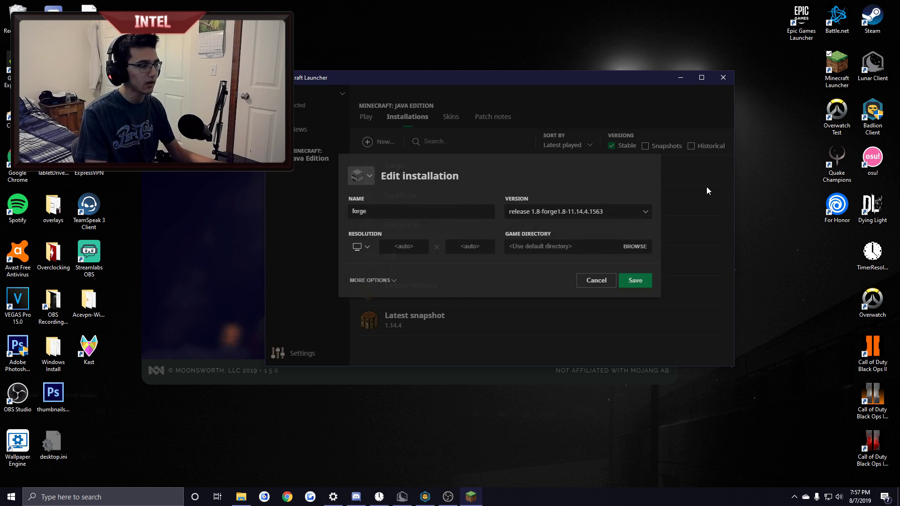
pyautogui.click(374, 281)
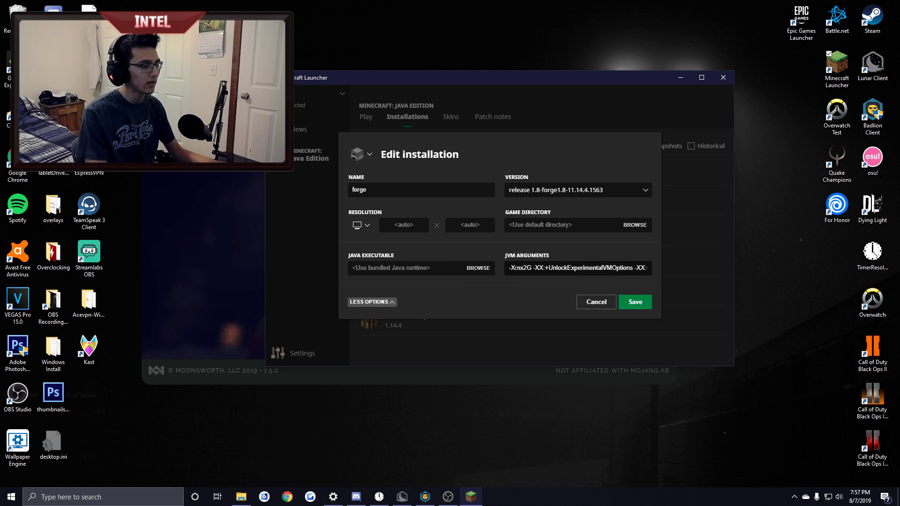
# Step: Replace the forge installation's JVM arguments with a new entry beginning with -Xmx
pyautogui.hotkey('ctrl', 'a')
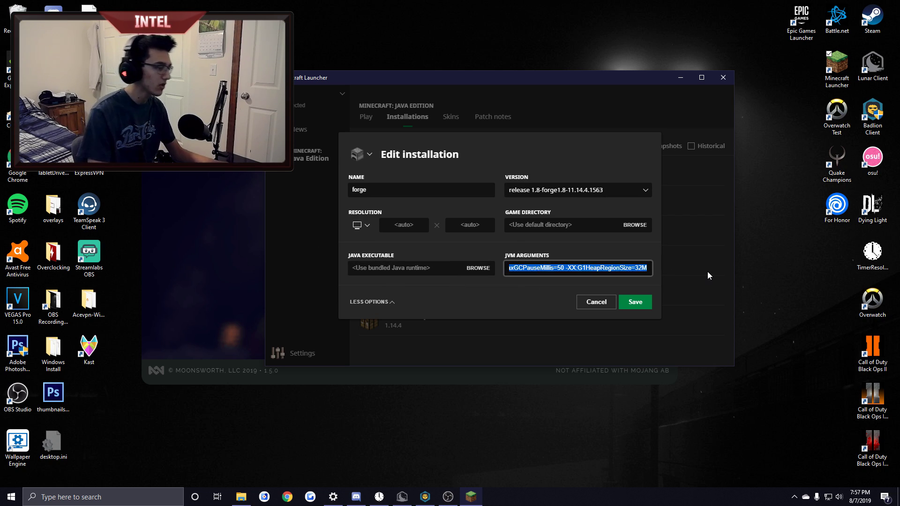
pyautogui.press('BackSpace')
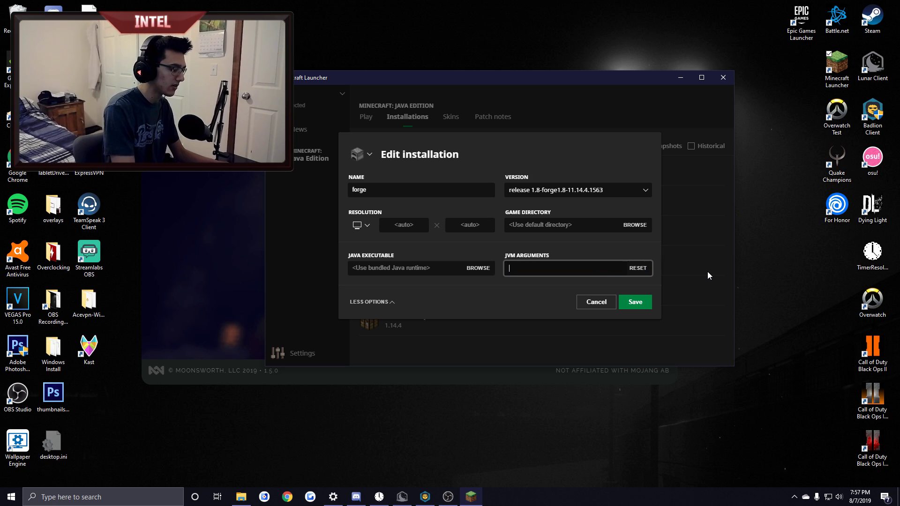
pyautogui.write('-Xm')
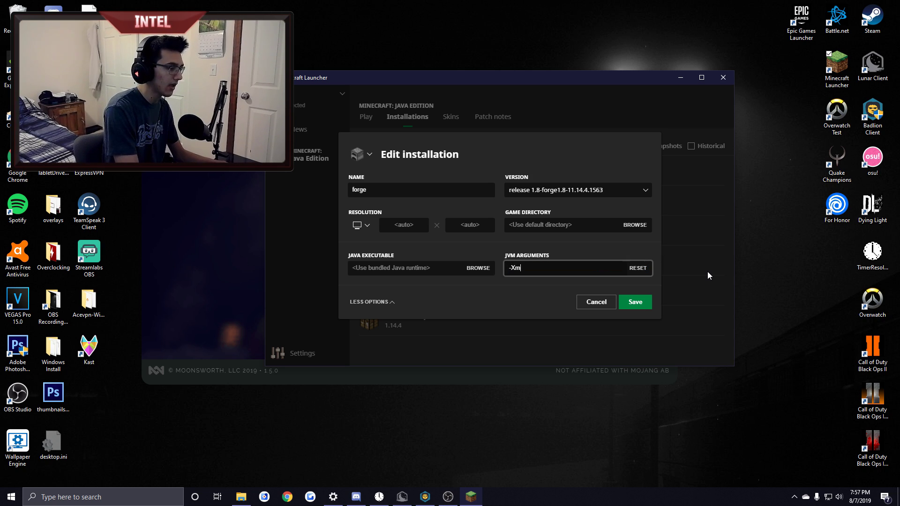
pyautogui.write('x')
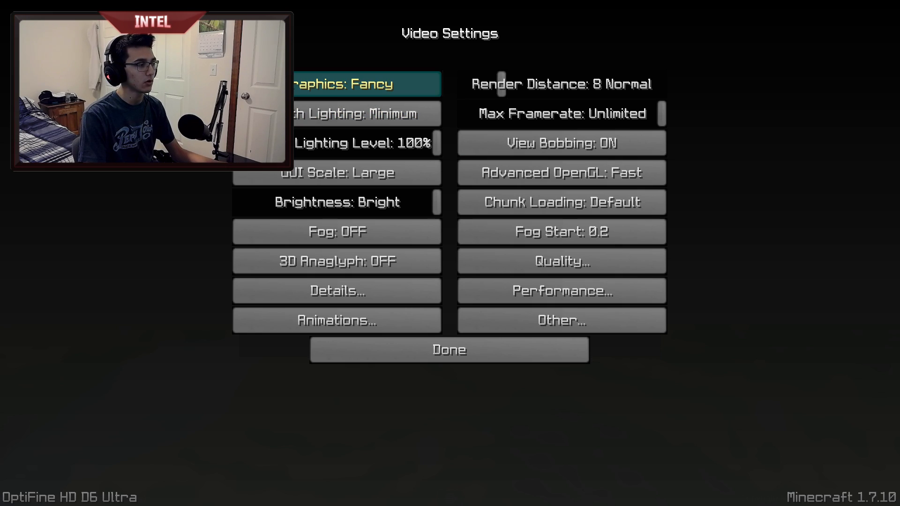
# Step: In the Minecraft 1.7.10 video settings, set Graphics to Fast, Render Distance to 2 Tiny, Smooth Lighting to OFF and Max Framerate to Unlimited
pyautogui.click(286, 84)
pyautogui.moveTo(504, 86); pyautogui.dragTo(381, 29)
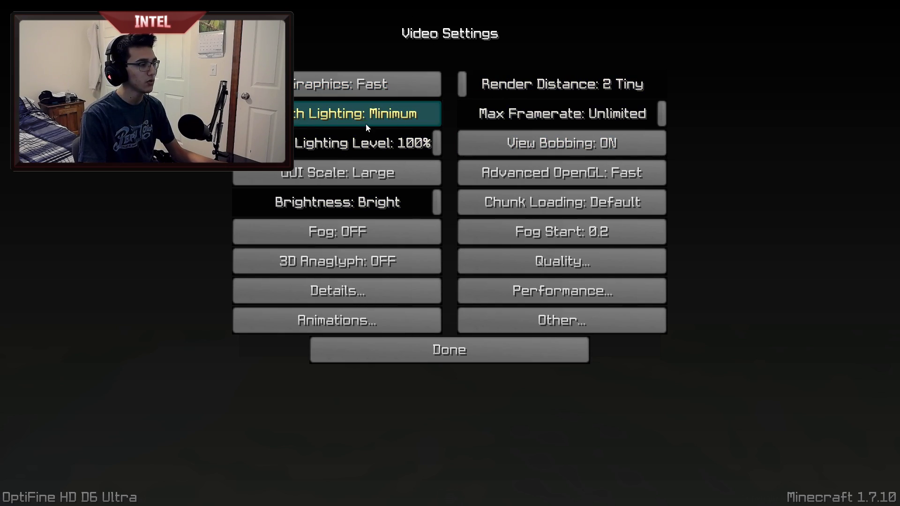
pyautogui.click(398, 124)
pyautogui.click(382, 120)
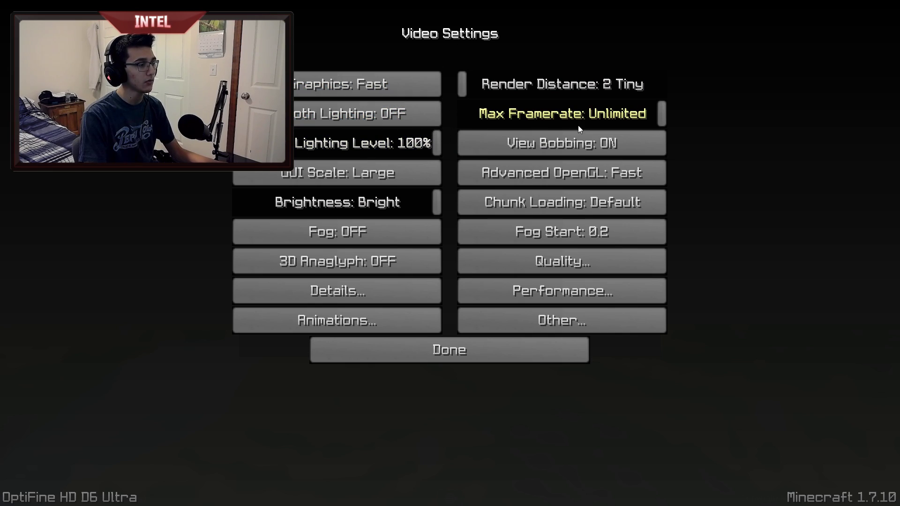
pyautogui.moveTo(611, 122); pyautogui.dragTo(687, 117)
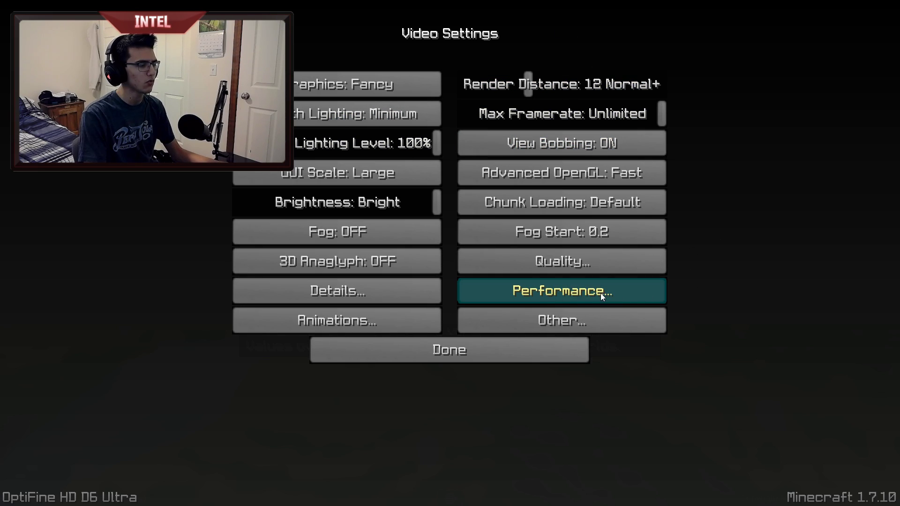
# Step: Review the OptiFine performance settings, including Fast Render, and return to the video settings
pyautogui.click(602, 296)
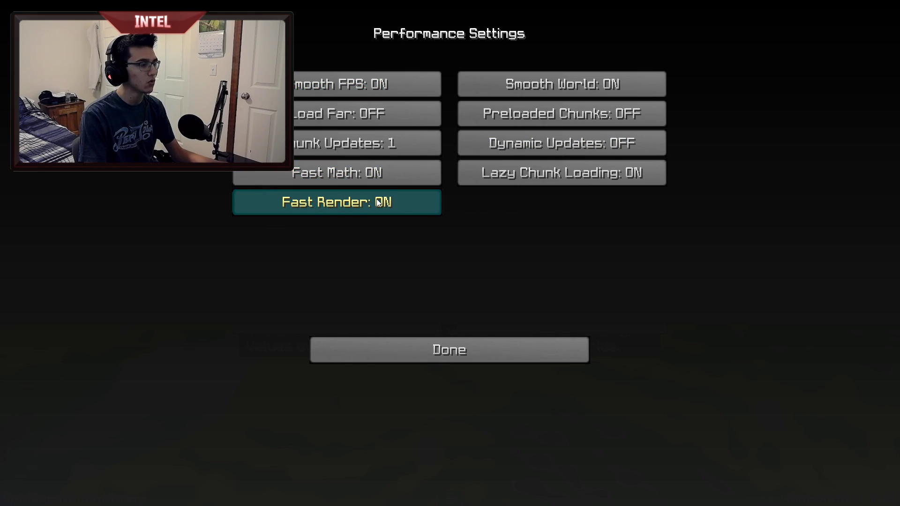
pyautogui.click(519, 345)
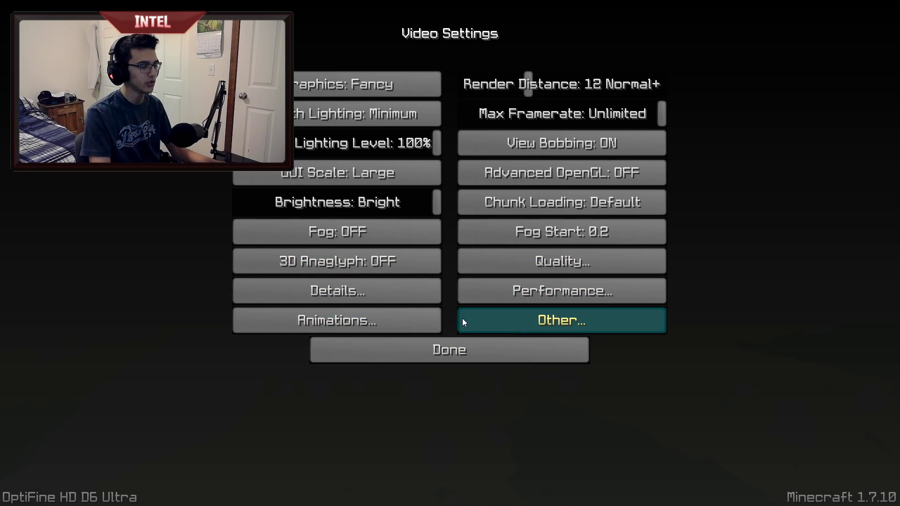
# Step: Set the Fullscreen Mode to 1600x900 in the Other settings and leave that page
pyautogui.click(533, 315)
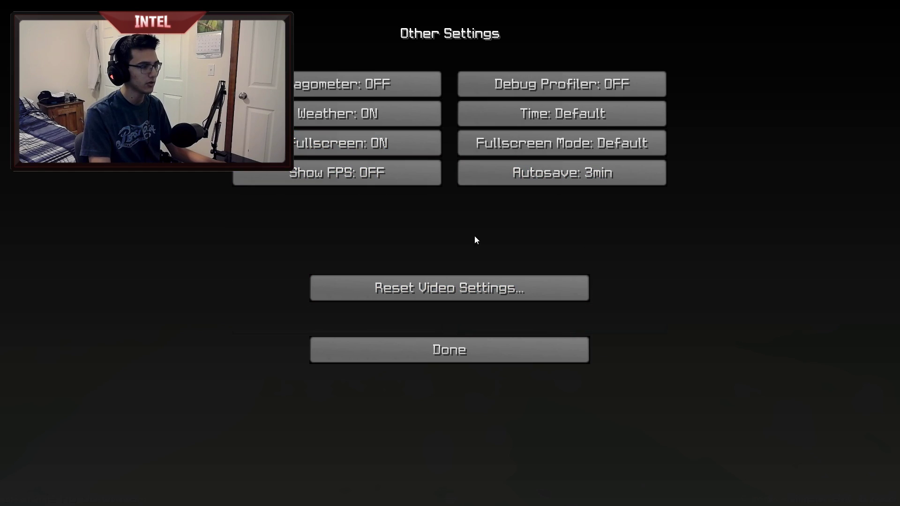
pyautogui.click(547, 142)
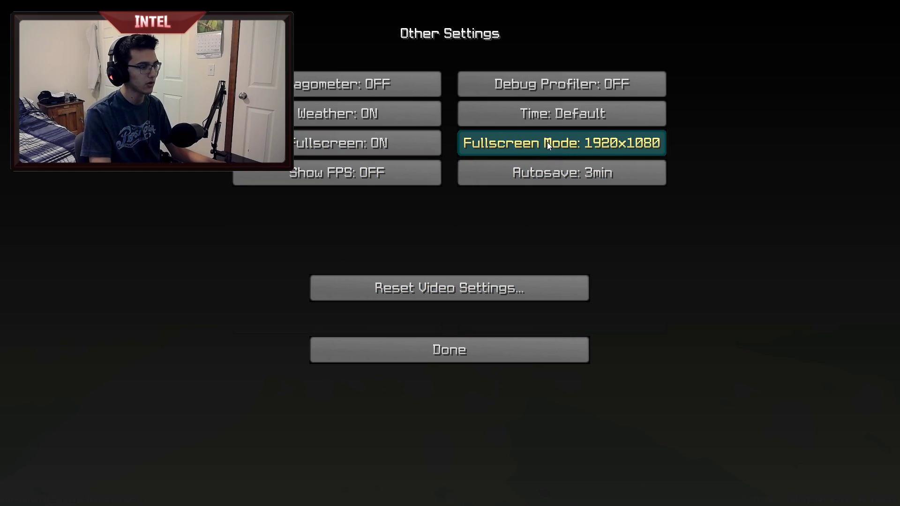
pyautogui.click(548, 141)
pyautogui.click(549, 139)
pyautogui.click(549, 139)
pyautogui.click(549, 141)
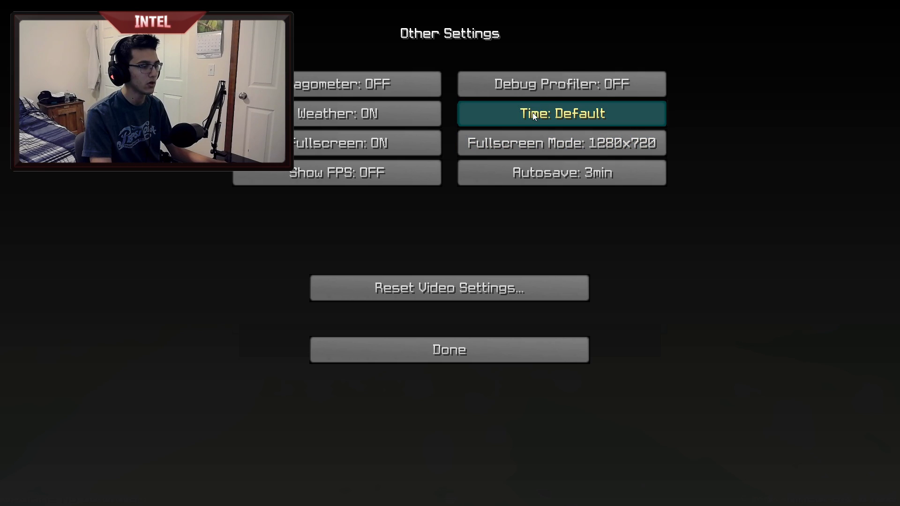
pyautogui.click(594, 145)
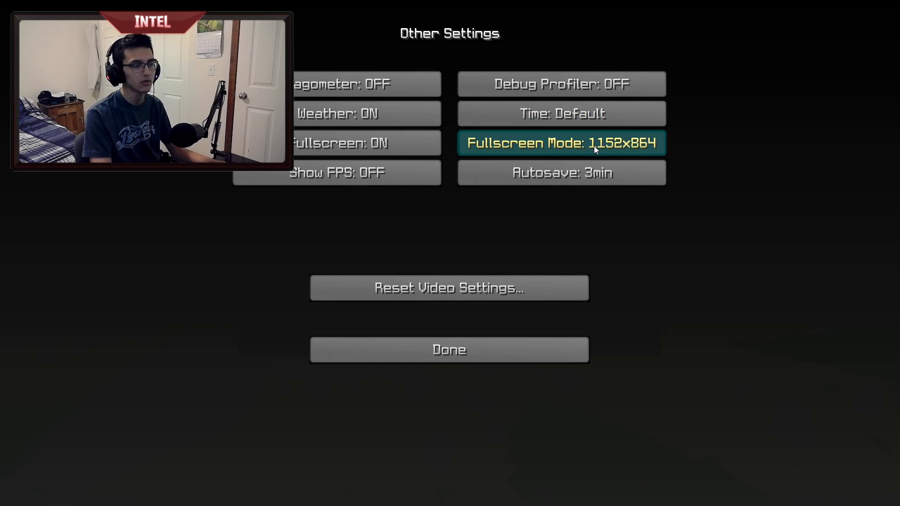
pyautogui.click(594, 145)
pyautogui.click(594, 145)
pyautogui.click(593, 145)
pyautogui.click(593, 146)
pyautogui.click(594, 146)
pyautogui.click(594, 146)
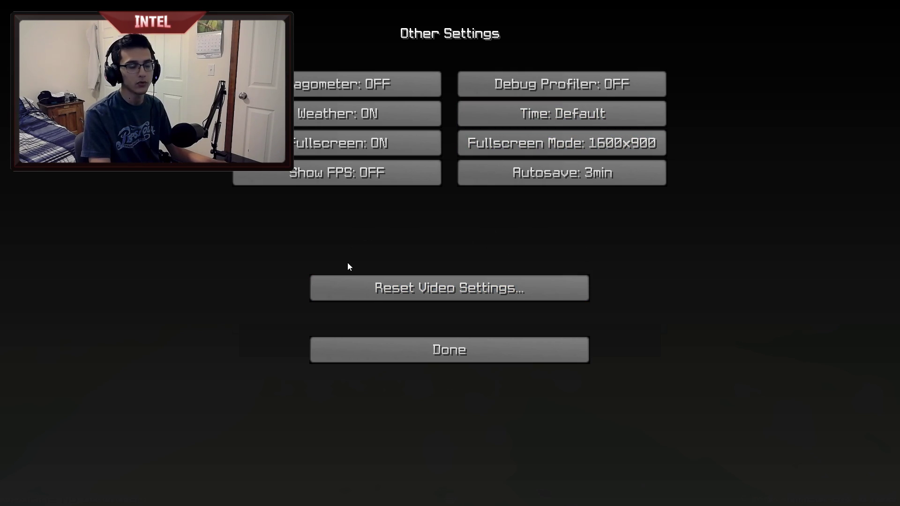
pyautogui.press('Escape')
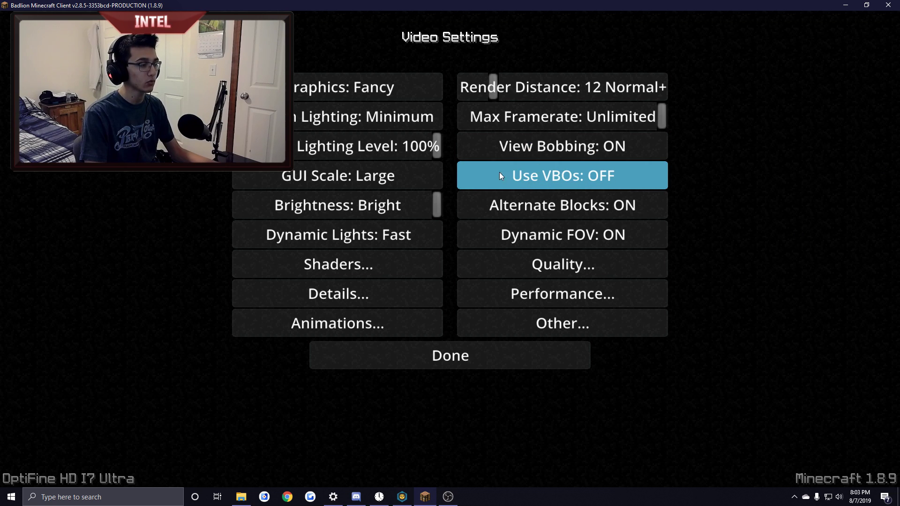
# Step: Toggle the Use VBOs option in the Badlion Client's Minecraft 1.8.9 video settings
pyautogui.click(553, 179)
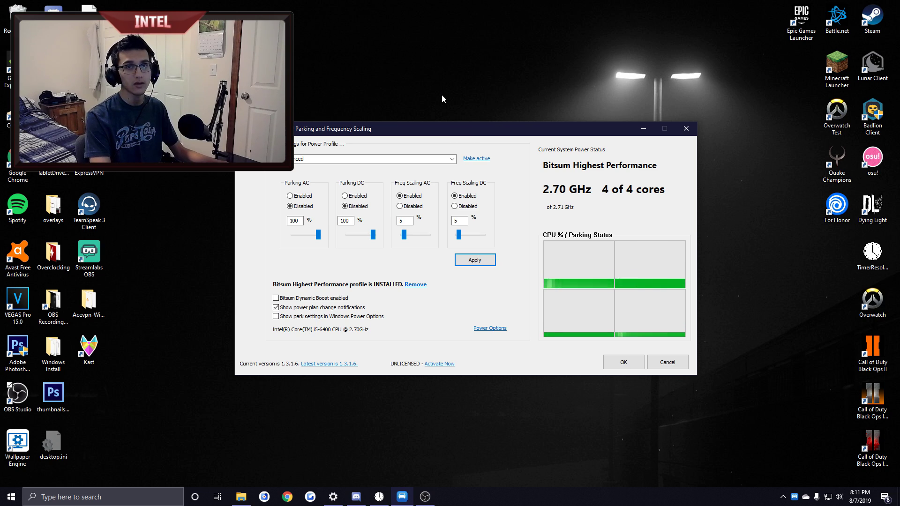
pyautogui.moveTo(193, 96); pyautogui.dragTo(722, 401)
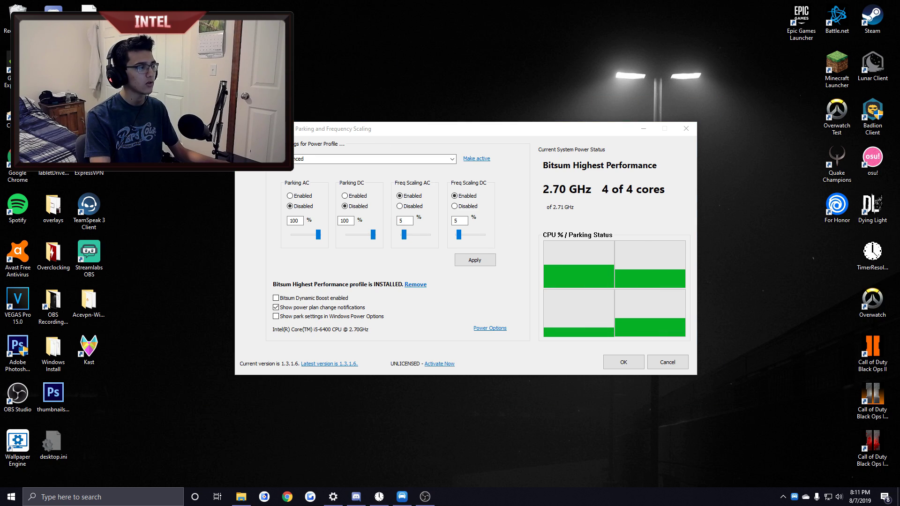
pyautogui.moveTo(196, 84); pyautogui.dragTo(752, 412)
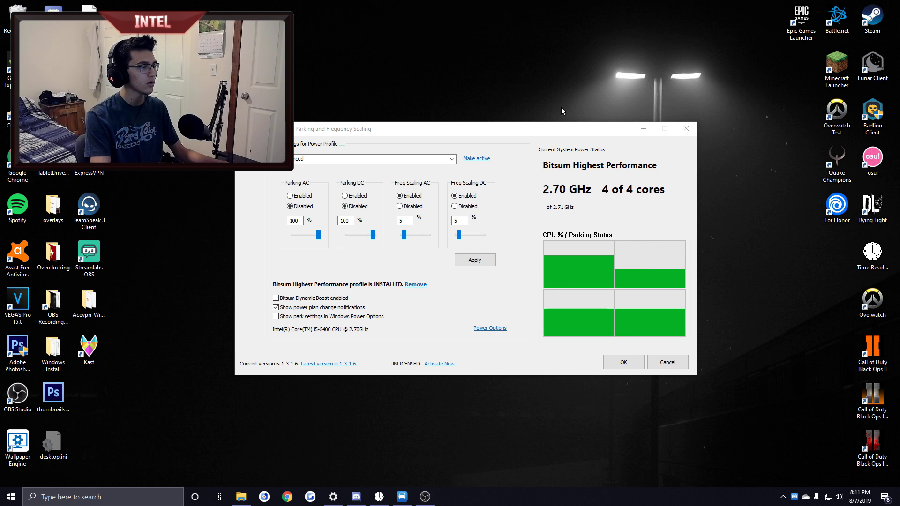
pyautogui.moveTo(455, 130); pyautogui.dragTo(445, 106)
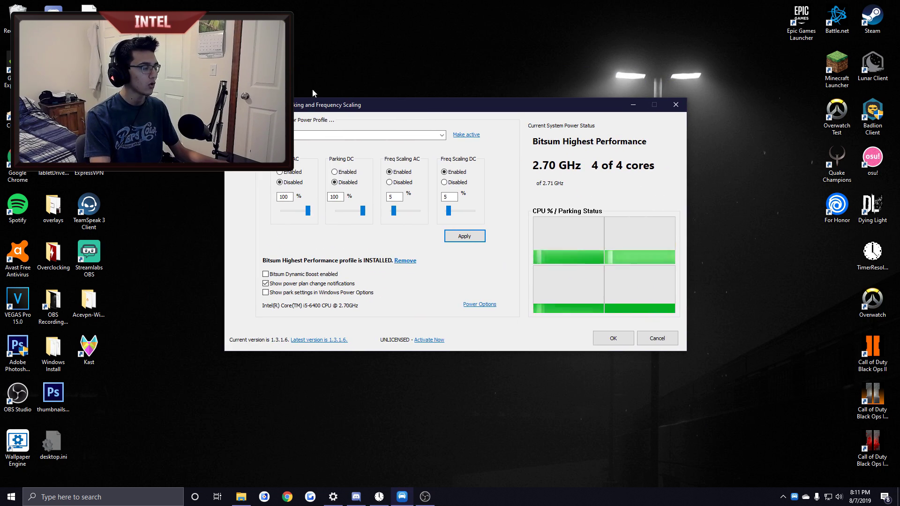
pyautogui.moveTo(327, 105); pyautogui.dragTo(373, 95)
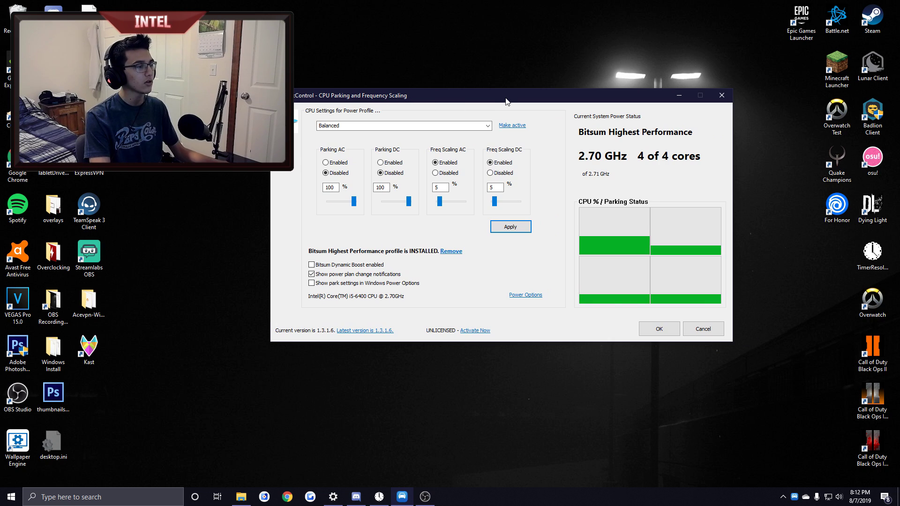
# Step: Select the High performance power profile in ParkControl, make it active, apply its parking and frequency scaling settings, and close the window
pyautogui.moveTo(499, 101); pyautogui.dragTo(468, 193)
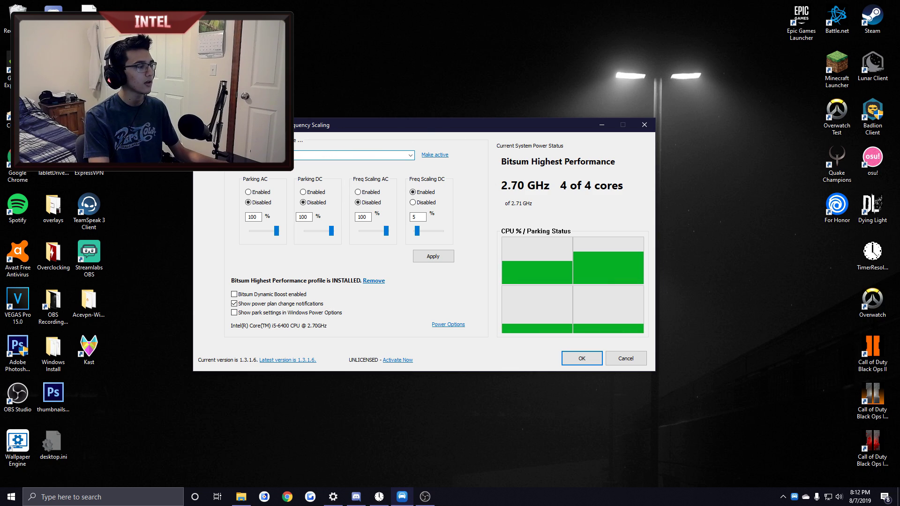
pyautogui.click(411, 156)
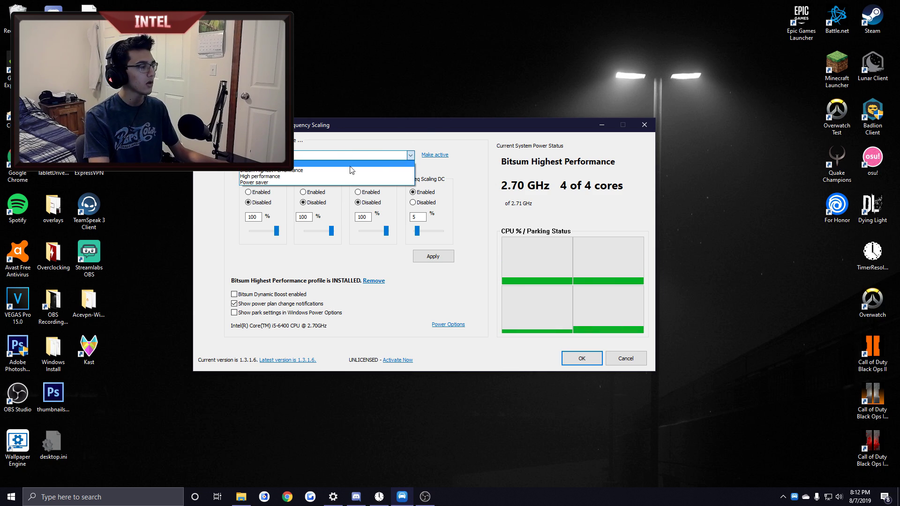
pyautogui.click(277, 176)
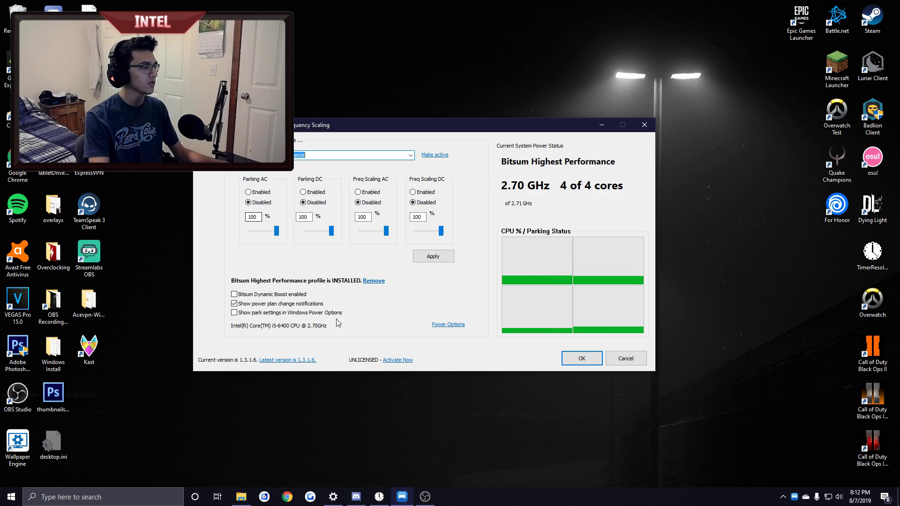
pyautogui.click(435, 155)
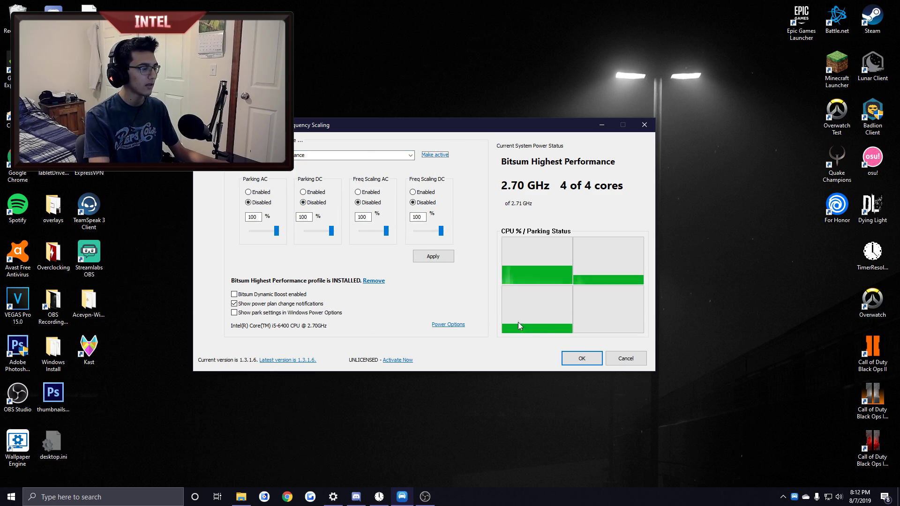
pyautogui.click(433, 257)
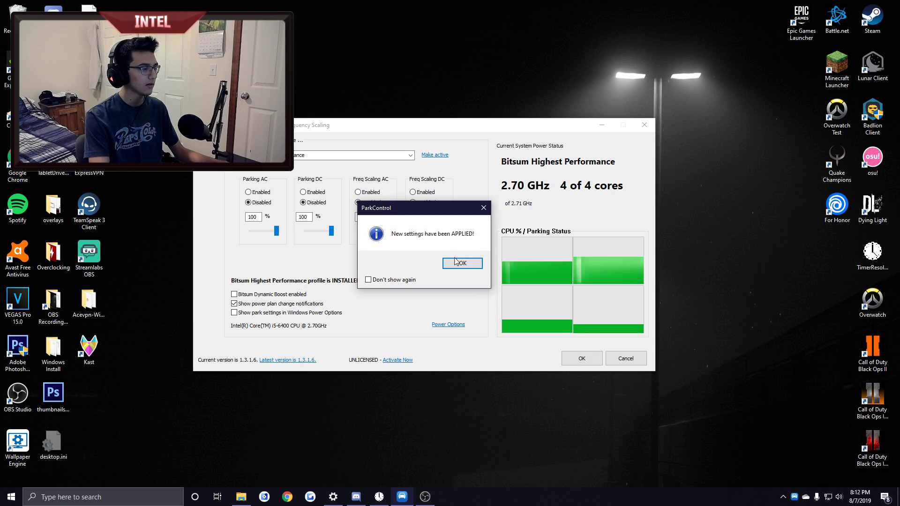
pyautogui.click(456, 262)
pyautogui.click(581, 358)
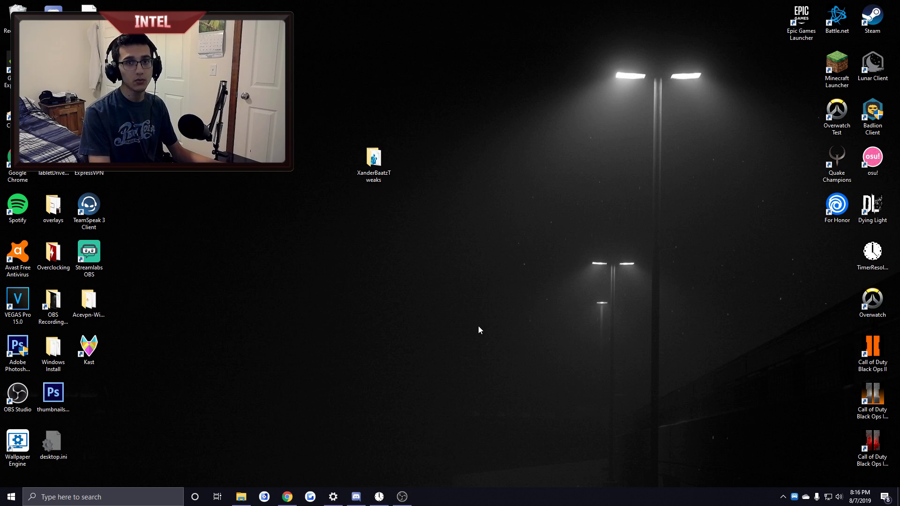
# Step: Open the XanderBaatzTweaks folder on the desktop and examine the XanderBaatzTweaks.reg file inside it
pyautogui.moveTo(373, 159); pyautogui.dragTo(517, 161)
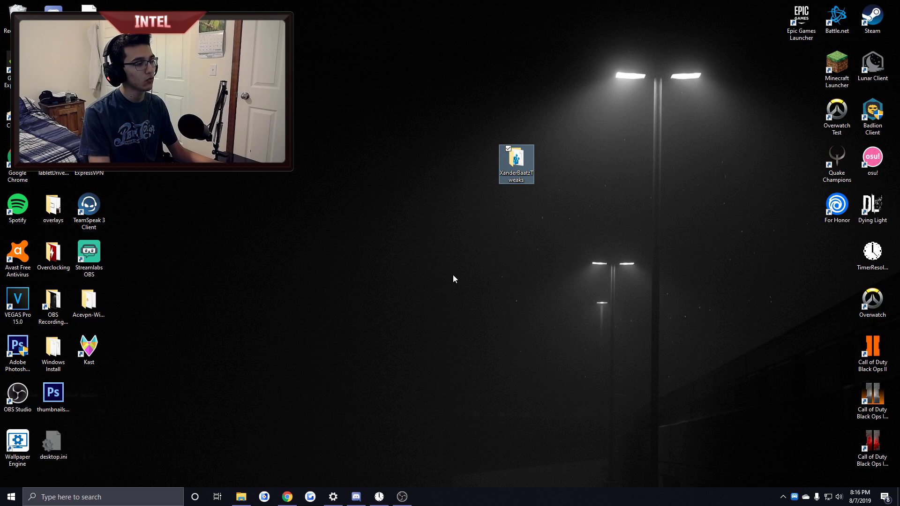
pyautogui.click(511, 264)
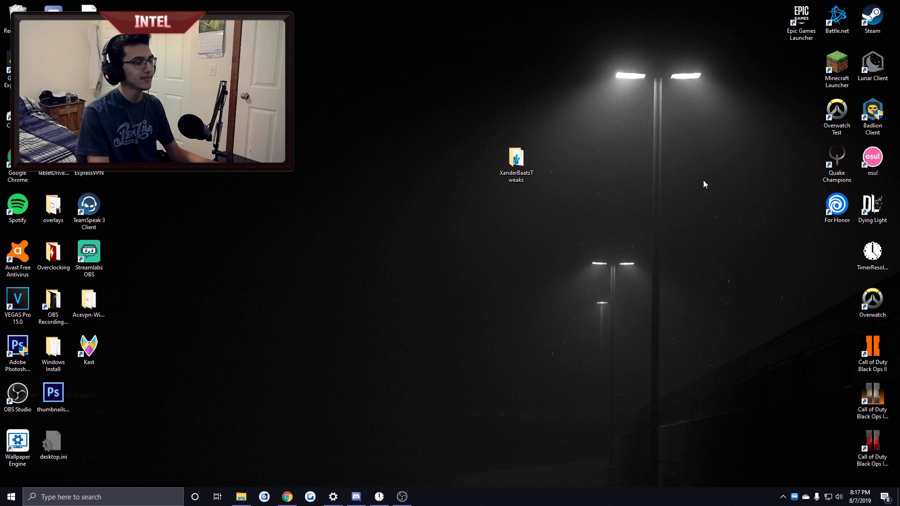
pyautogui.doubleClick(517, 161)
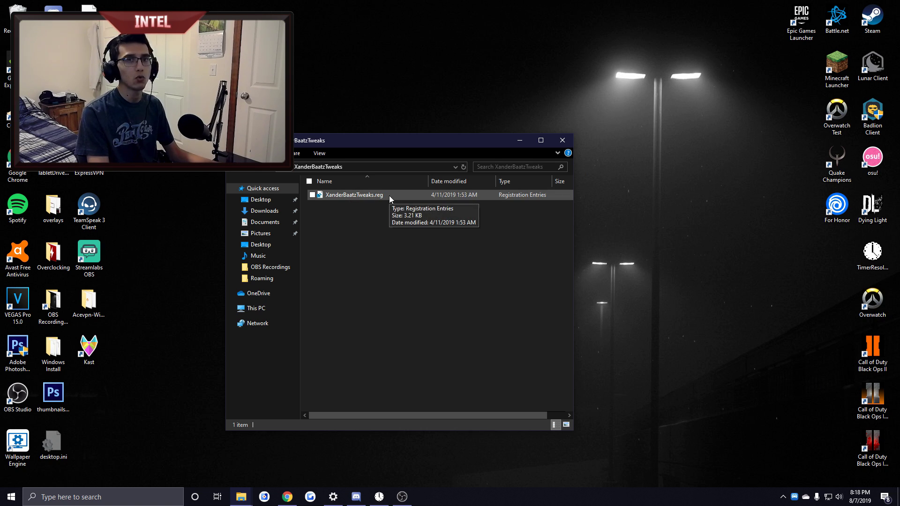
pyautogui.click(520, 140)
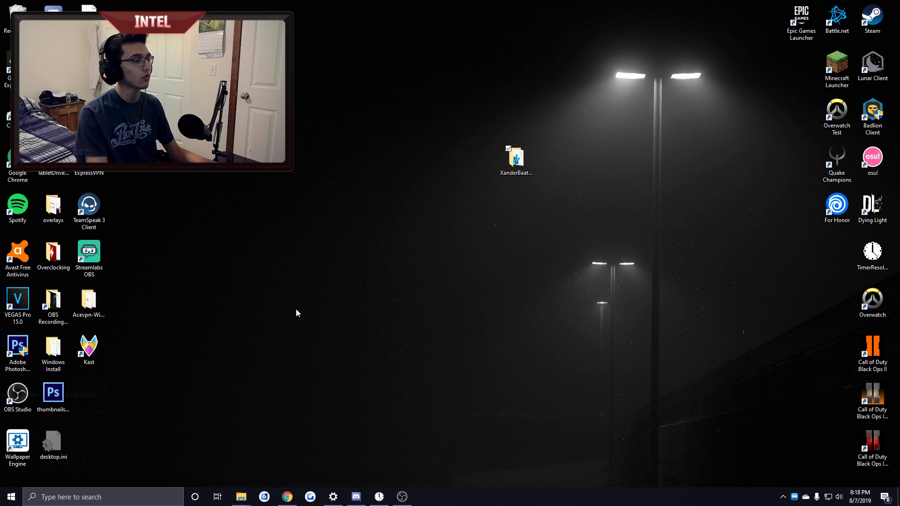
pyautogui.hotkey('alt', 'Tab')
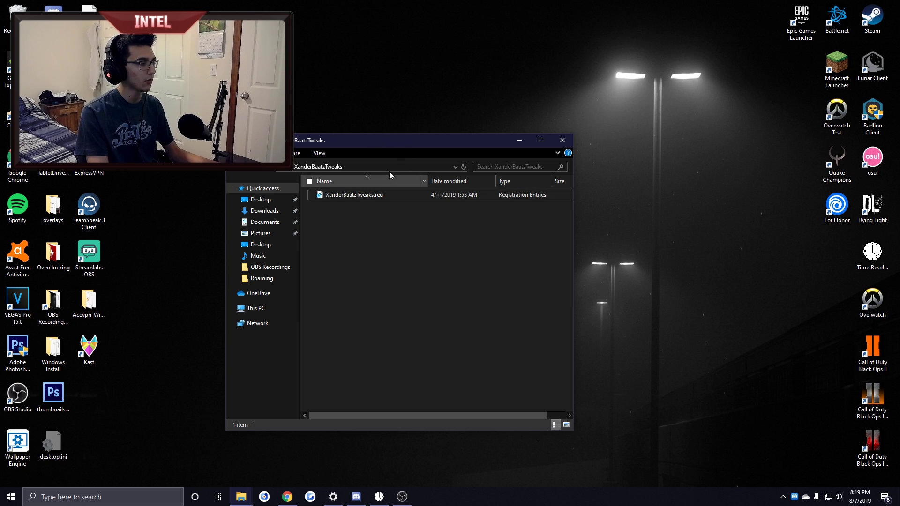
pyautogui.moveTo(404, 140); pyautogui.dragTo(449, 134)
# Step: Review the Game bar, Game Mode and Notifications & actions pages in Windows Settings
pyautogui.press('super+i')
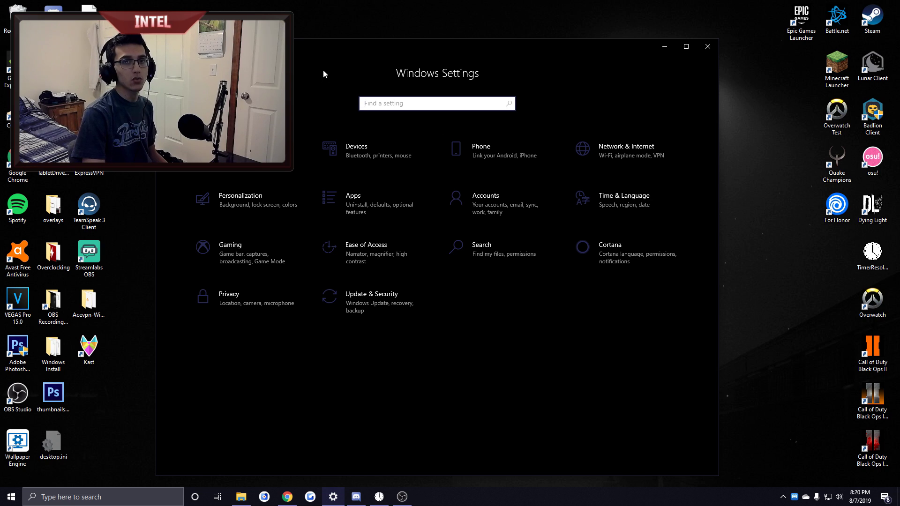
pyautogui.click(287, 252)
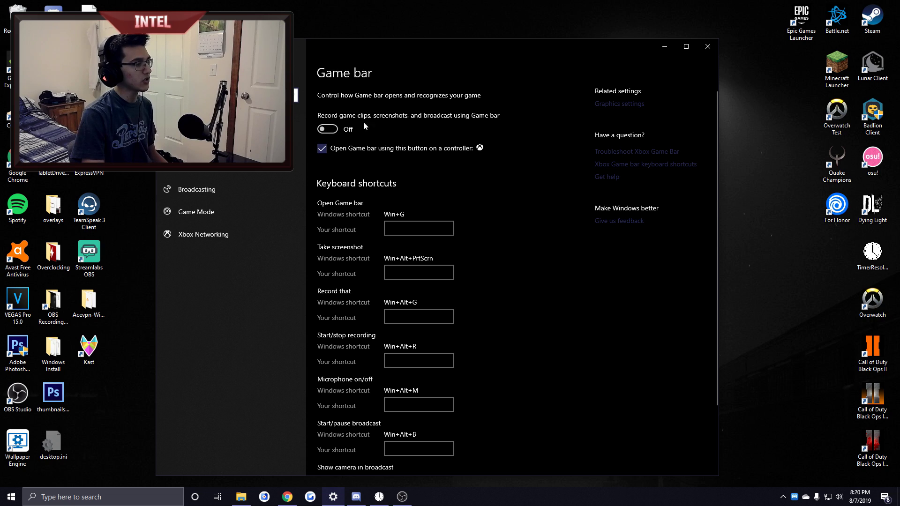
pyautogui.moveTo(379, 49); pyautogui.dragTo(403, 35)
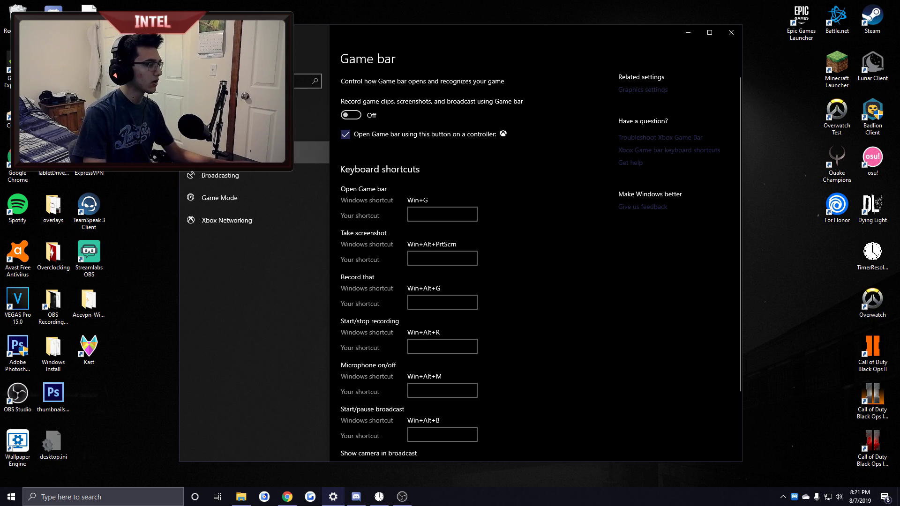
pyautogui.click(273, 200)
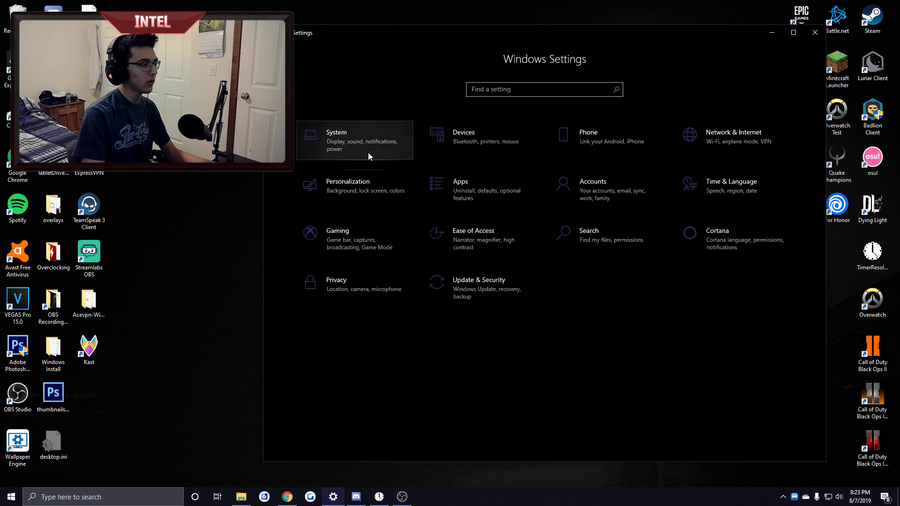
pyautogui.click(334, 132)
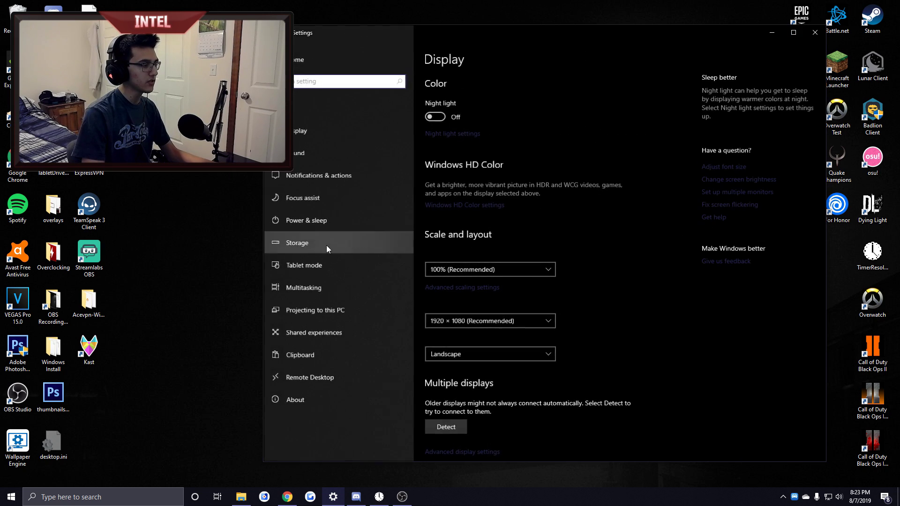
pyautogui.click(327, 176)
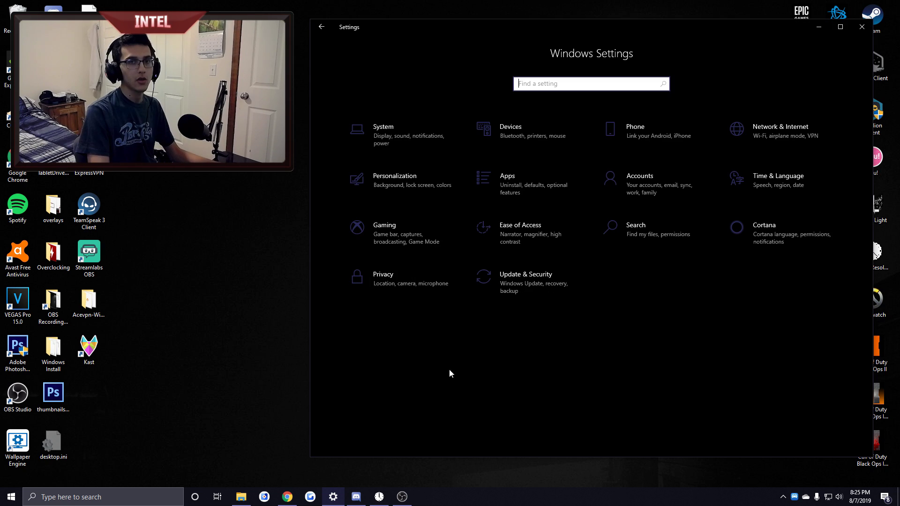
# Step: Check the Background apps page in the Windows privacy settings, including whether apps may run in the background, and close Settings
pyautogui.click(409, 280)
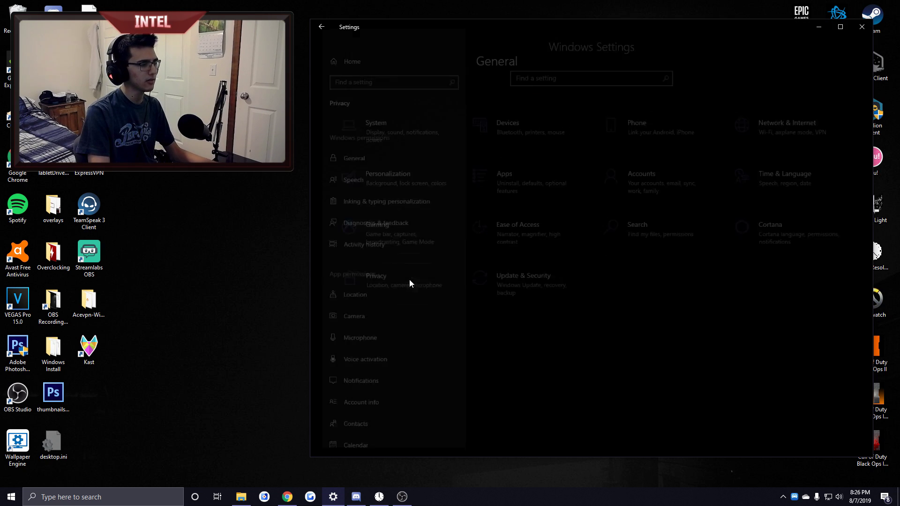
pyautogui.scroll(-7, 406, 214)
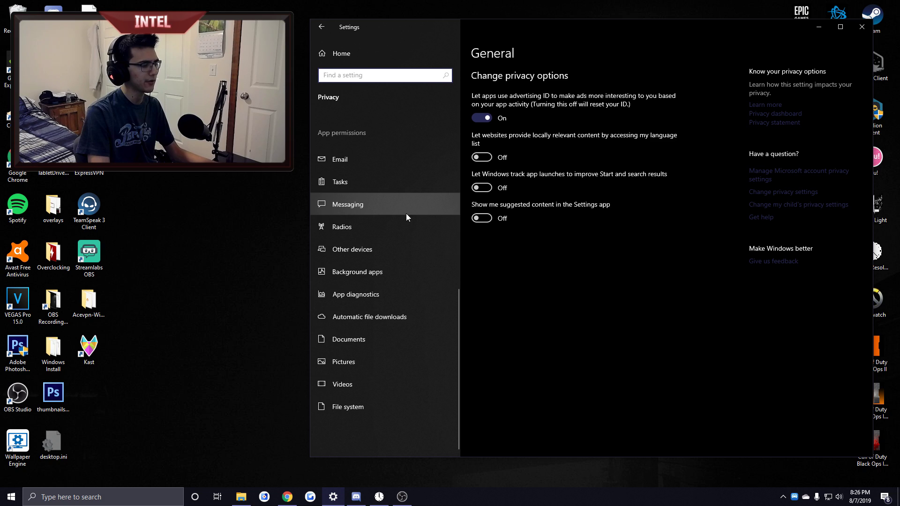
pyautogui.click(386, 272)
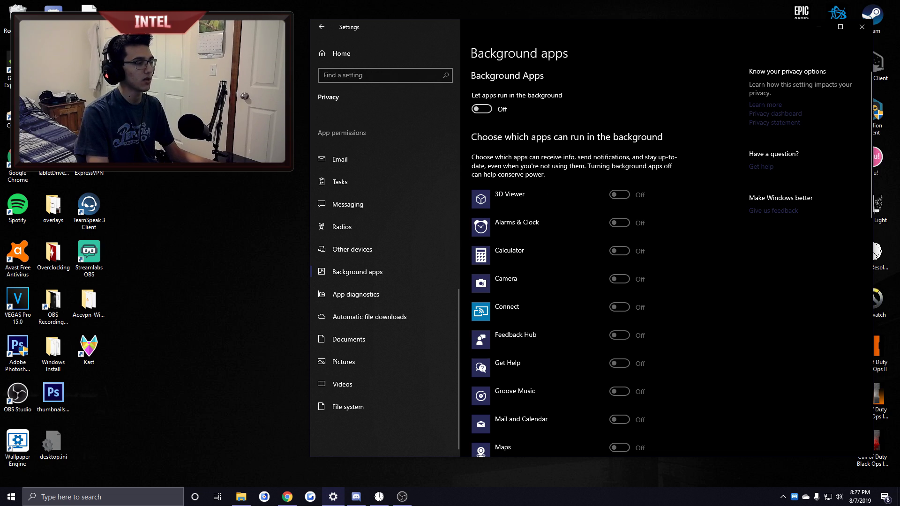
pyautogui.hotkey('alt', 'F4')
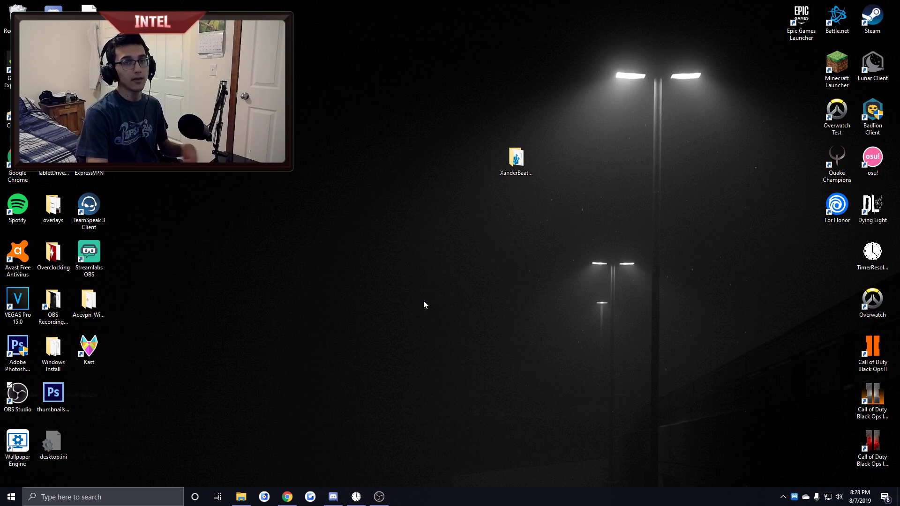
# Step: Switch the power plan to High performance in the Control Panel's Power Options
pyautogui.press('super')
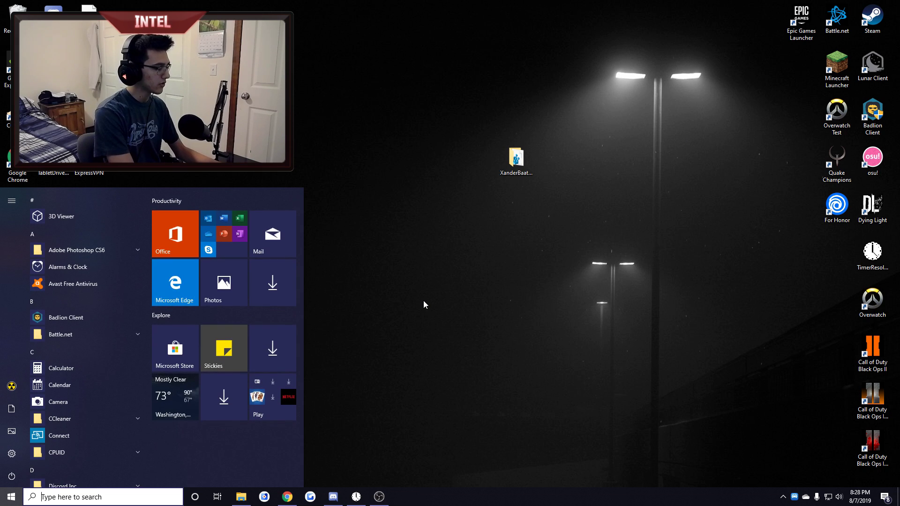
pyautogui.write('contr')
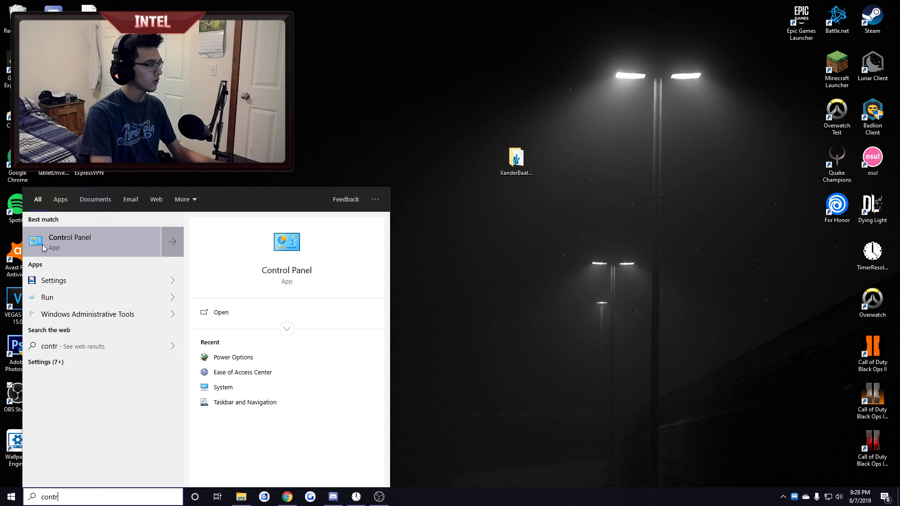
pyautogui.click(44, 248)
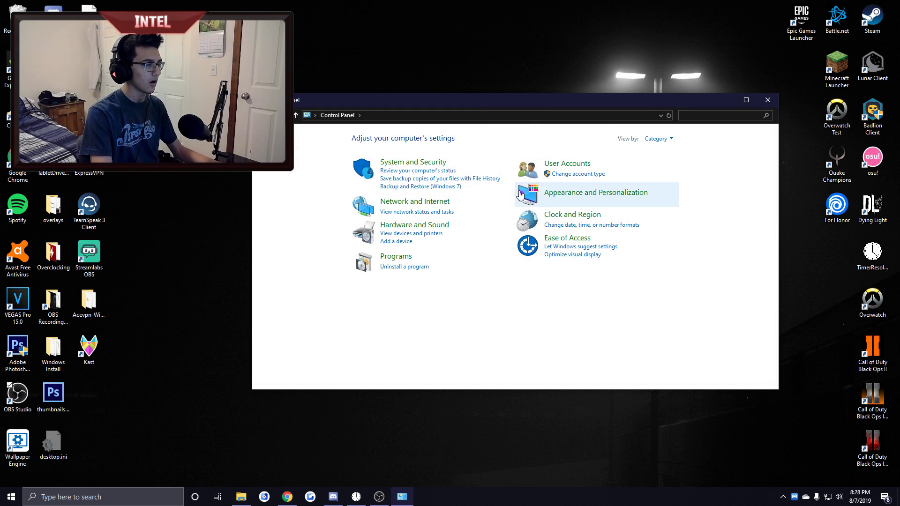
pyautogui.click(413, 162)
pyautogui.click(399, 219)
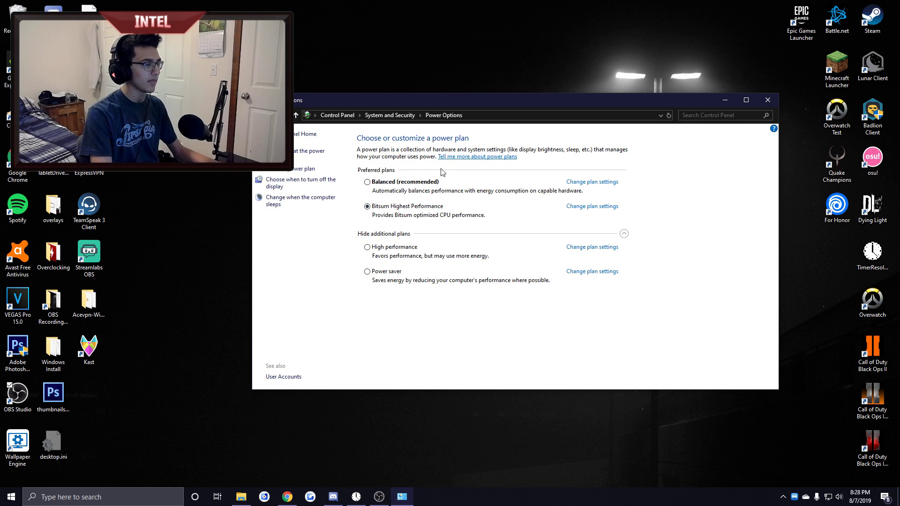
pyautogui.click(366, 247)
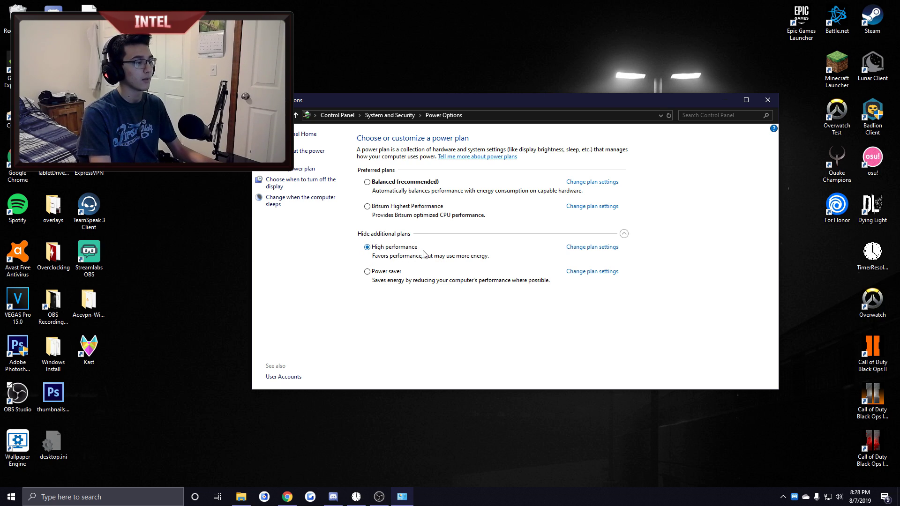
# Step: Set the visual effects to Adjust for best performance in the Performance Options of the advanced system settings
pyautogui.hotkey('alt', 'Left')
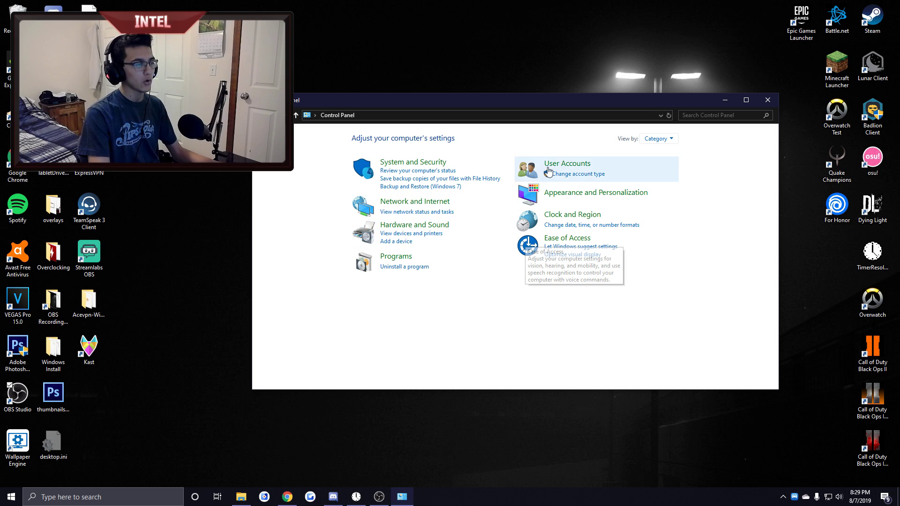
pyautogui.click(419, 162)
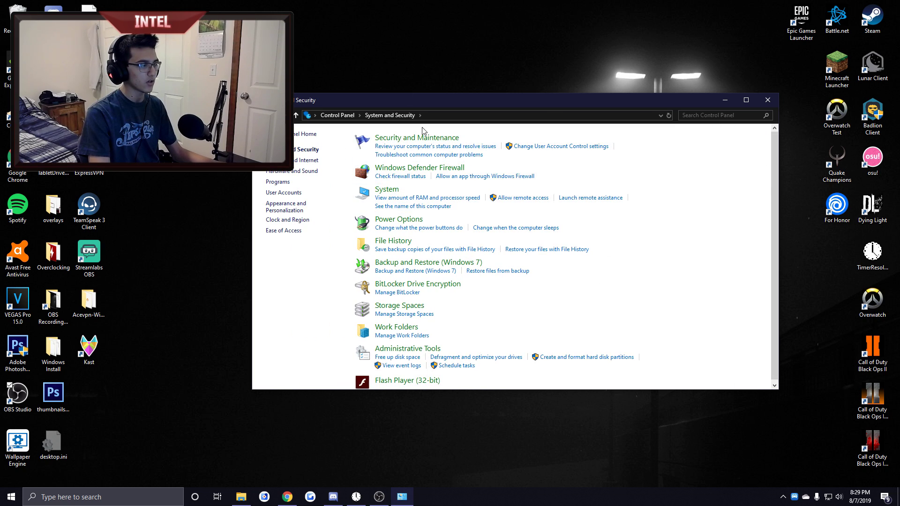
pyautogui.click(388, 190)
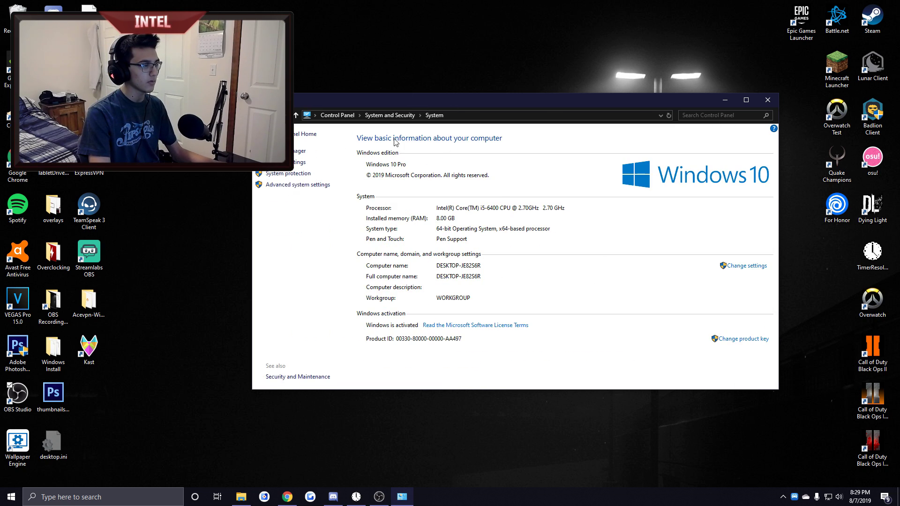
pyautogui.click(295, 186)
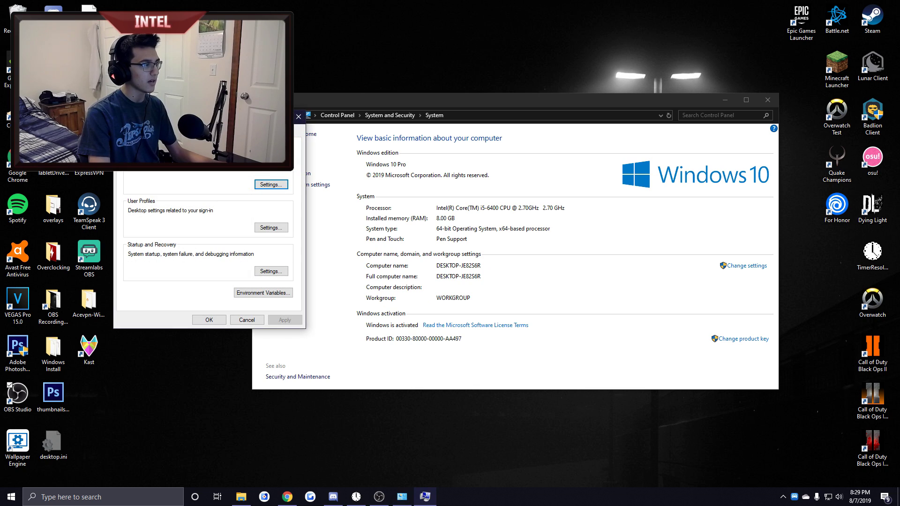
pyautogui.moveTo(190, 118); pyautogui.dragTo(433, 128)
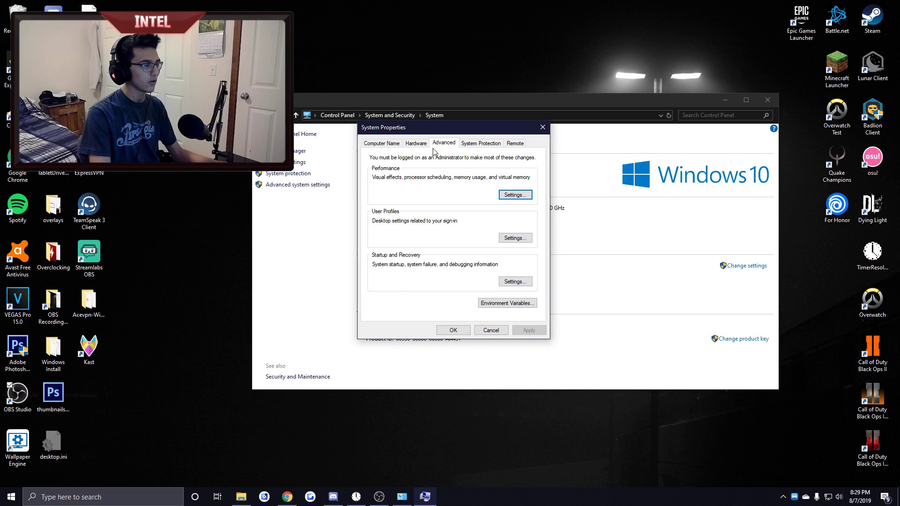
pyautogui.click(514, 195)
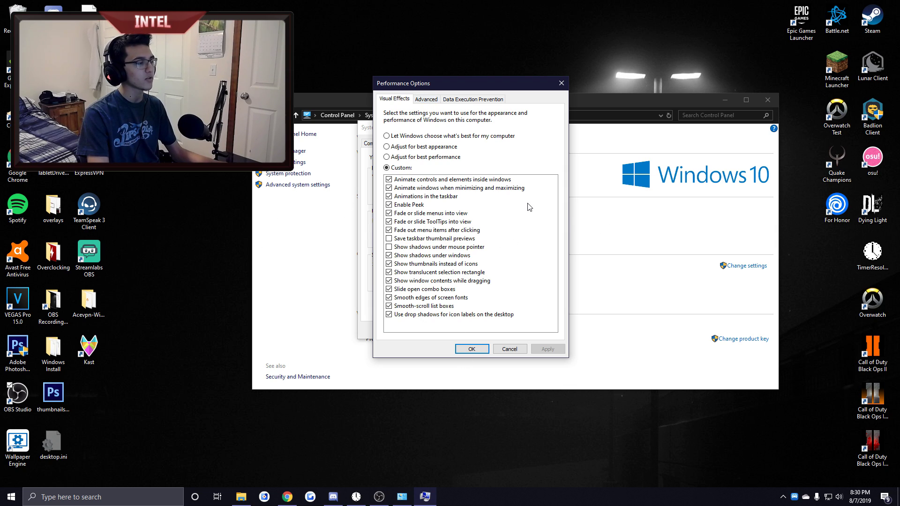
pyautogui.click(386, 157)
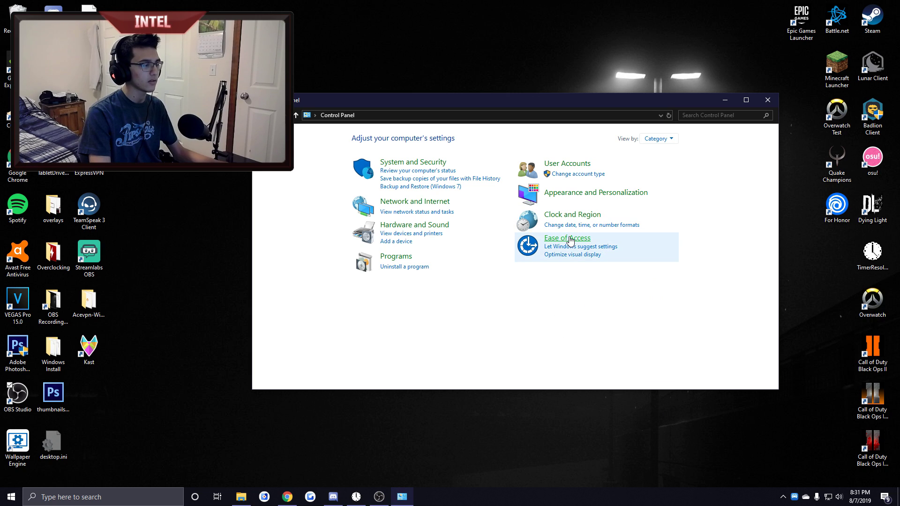
# Step: Review the option to turn off unnecessary animations under Make the computer easier to see in the Ease of Access Center, and accept the page
pyautogui.click(573, 239)
pyautogui.click(394, 138)
pyautogui.click(499, 265)
pyautogui.scroll(-3, 498, 265)
pyautogui.scroll(-1, 493, 239)
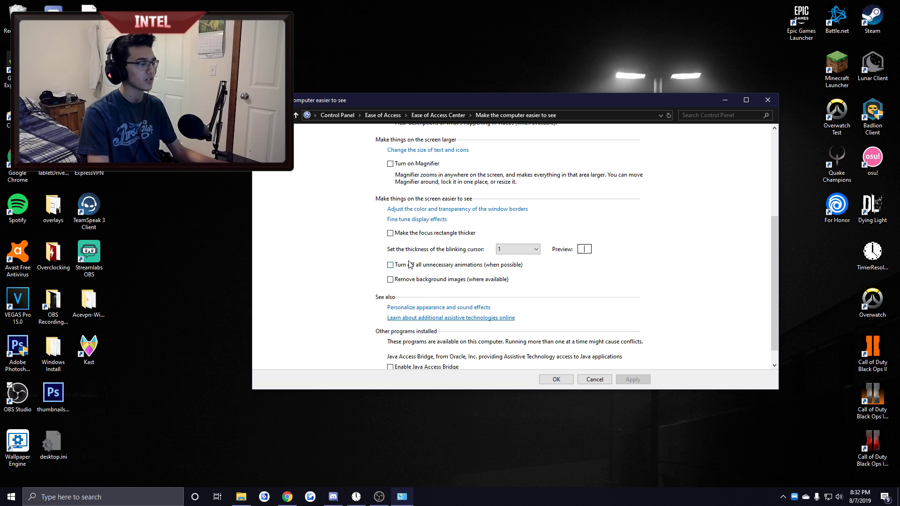
pyautogui.click(555, 380)
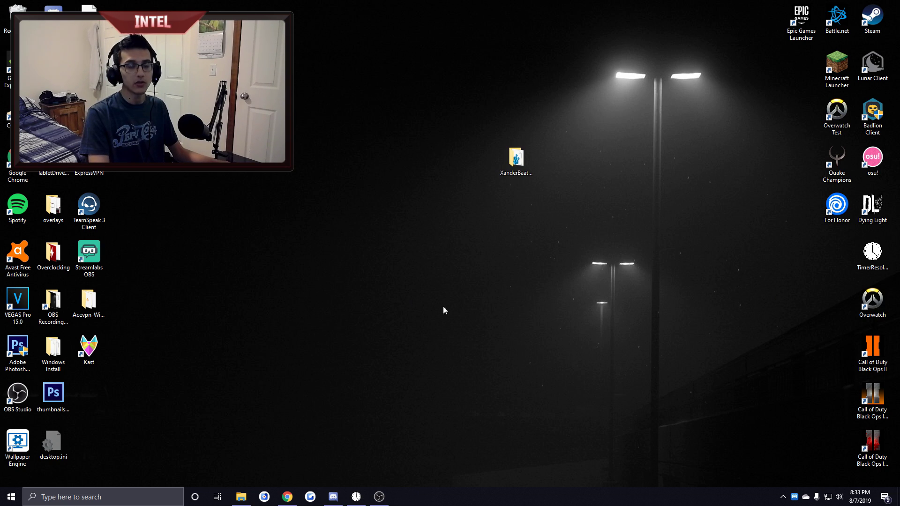
# Step: Open the %temp% folder, select all of its contents for removal, and empty the Recycle Bin
pyautogui.press('super+r')
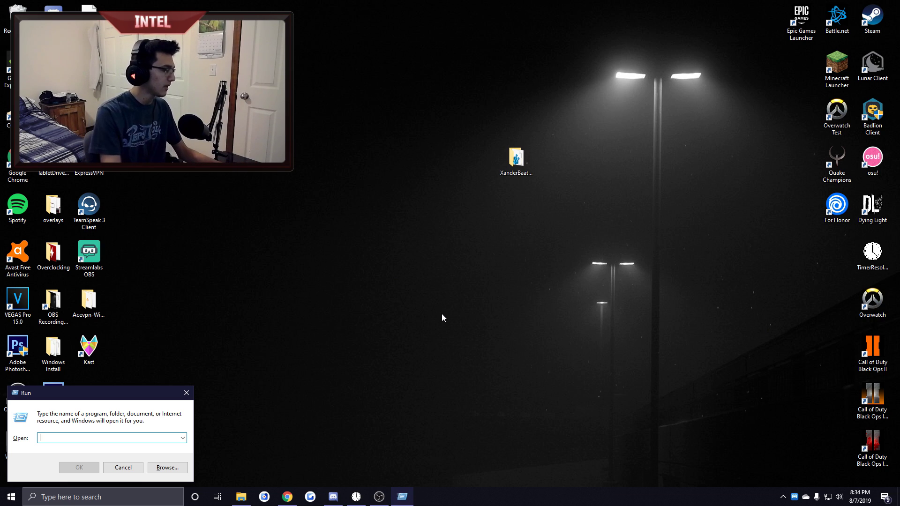
pyautogui.write('%temp%')
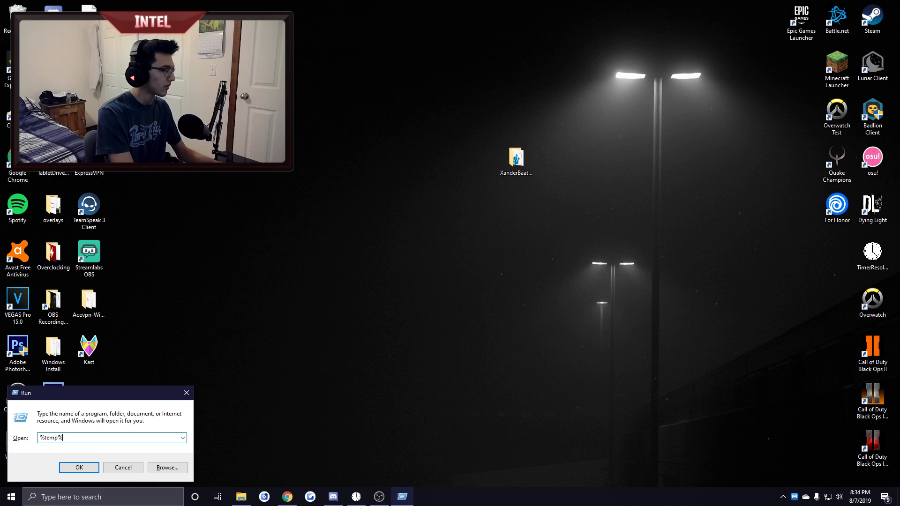
pyautogui.press('Return')
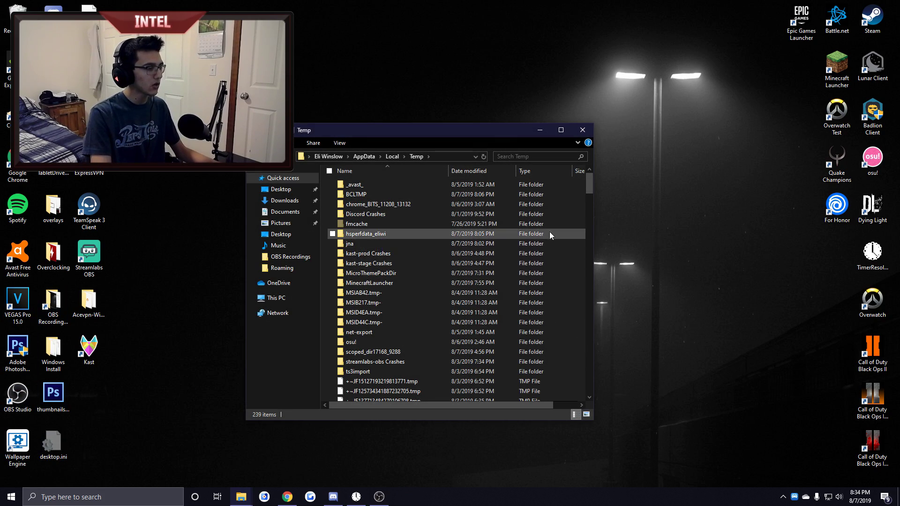
pyautogui.scroll(-20, 547, 234)
pyautogui.moveTo(589, 348); pyautogui.dragTo(586, 179)
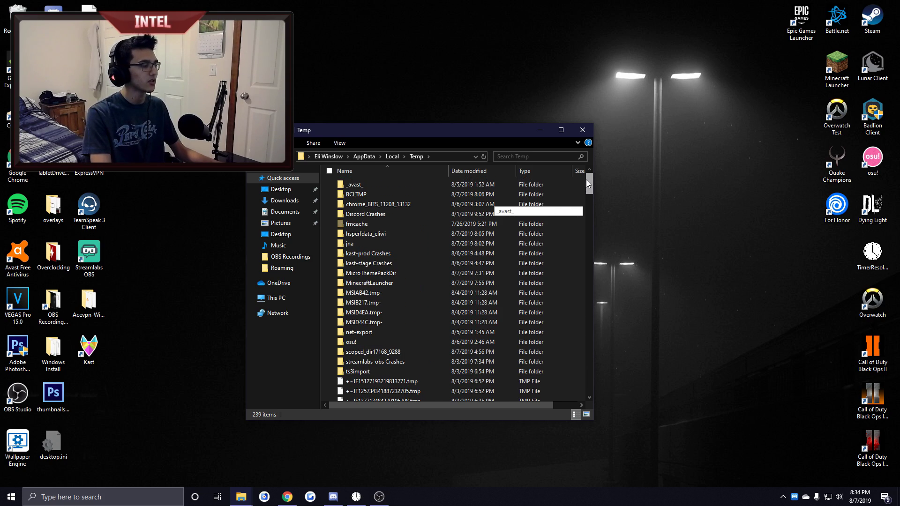
pyautogui.moveTo(322, 179); pyautogui.dragTo(555, 485)
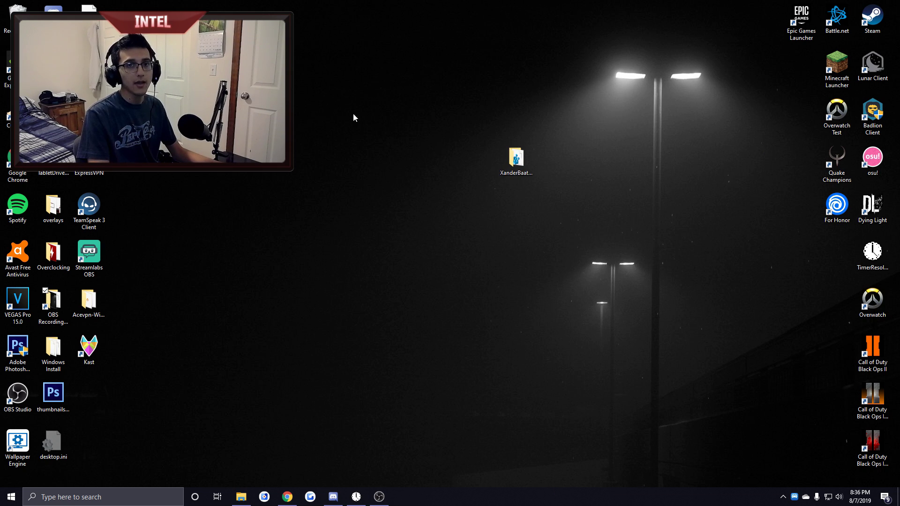
pyautogui.rightClick(9, 22)
pyautogui.click(42, 54)
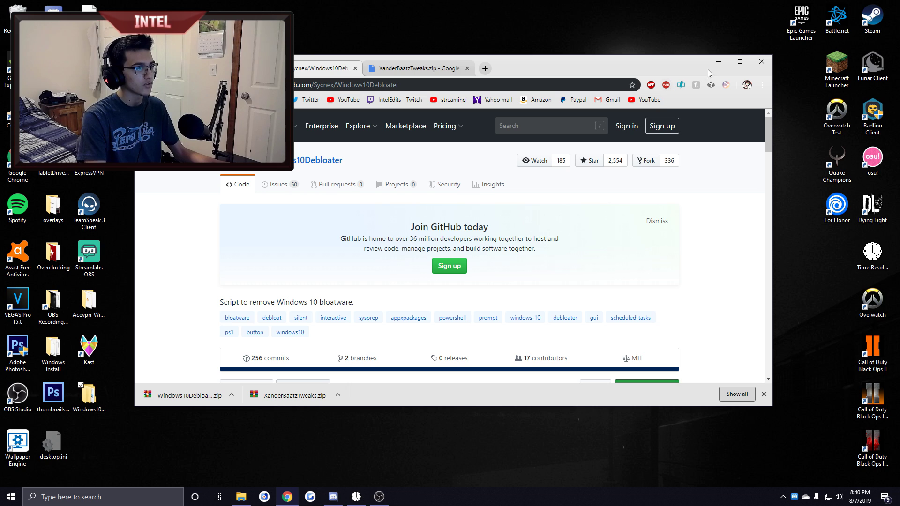
# Step: Open Windows10DebloaterGUI.ps1 from the extracted Windows10Debloater-master folder, copy the entire script text, and close the file
pyautogui.moveTo(668, 71)
pyautogui.mouseDown()
pyautogui.moveTo(505, 92)
pyautogui.moveTo(681, 83)
pyautogui.moveTo(662, 78)
pyautogui.mouseUp()
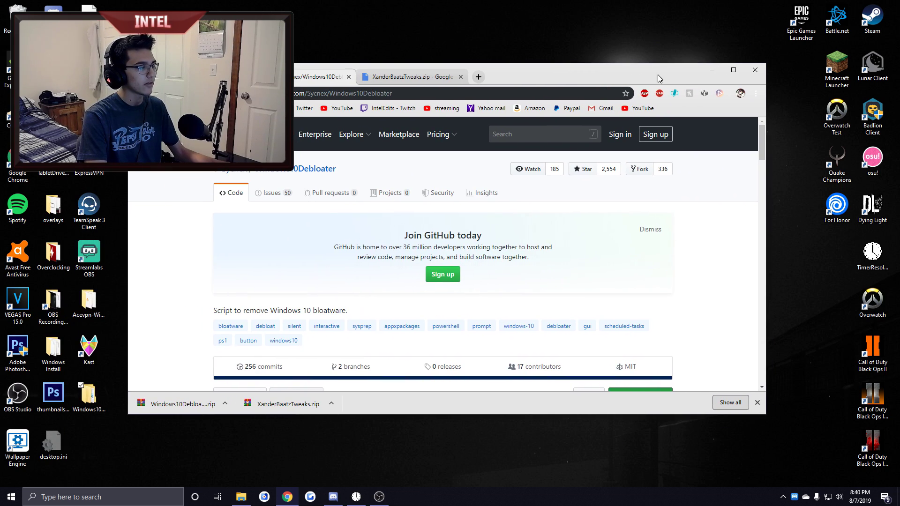
pyautogui.click(712, 71)
pyautogui.doubleClick(88, 394)
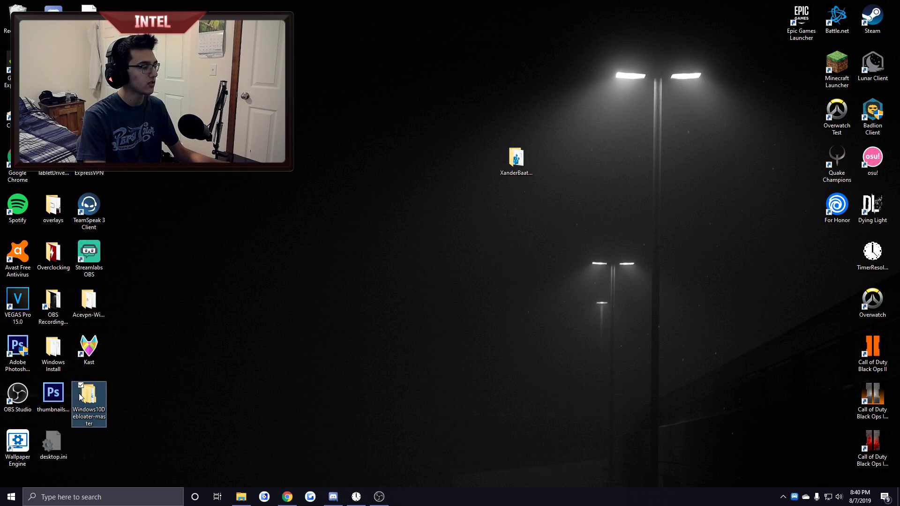
pyautogui.doubleClick(400, 185)
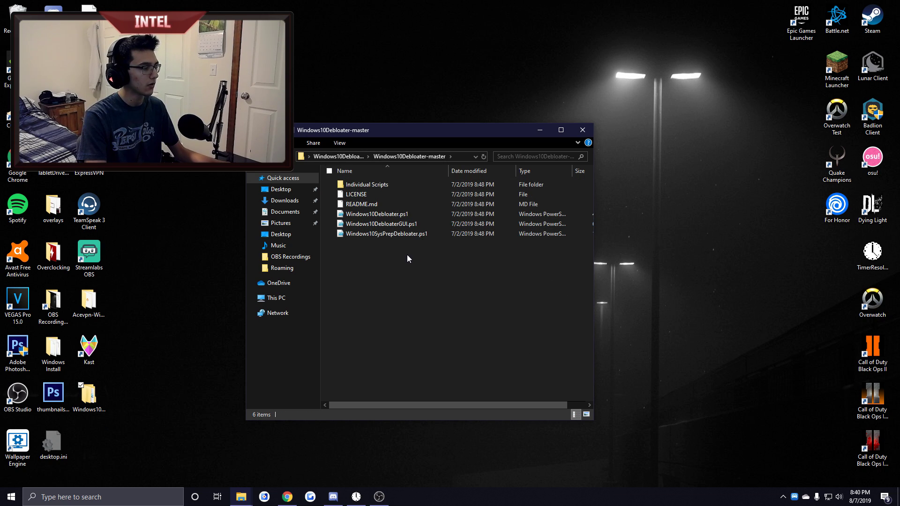
pyautogui.doubleClick(408, 229)
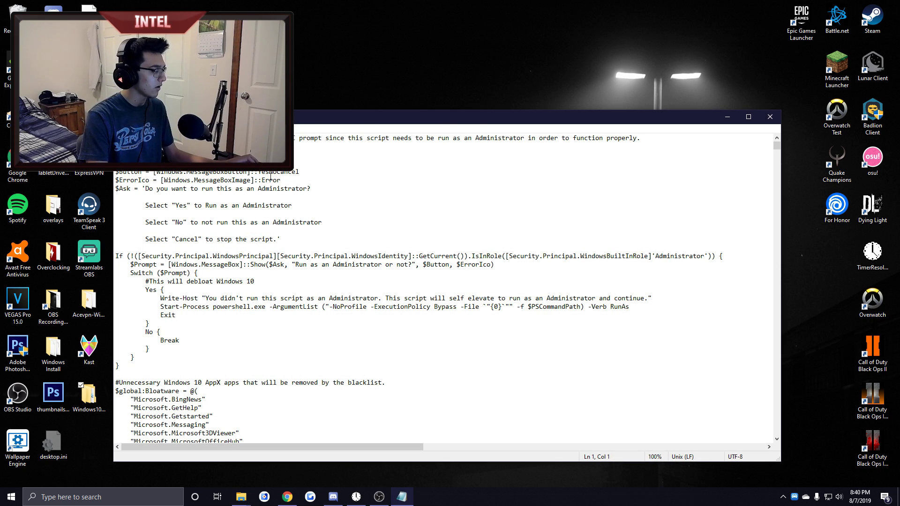
pyautogui.hotkey('ctrl', 'a')
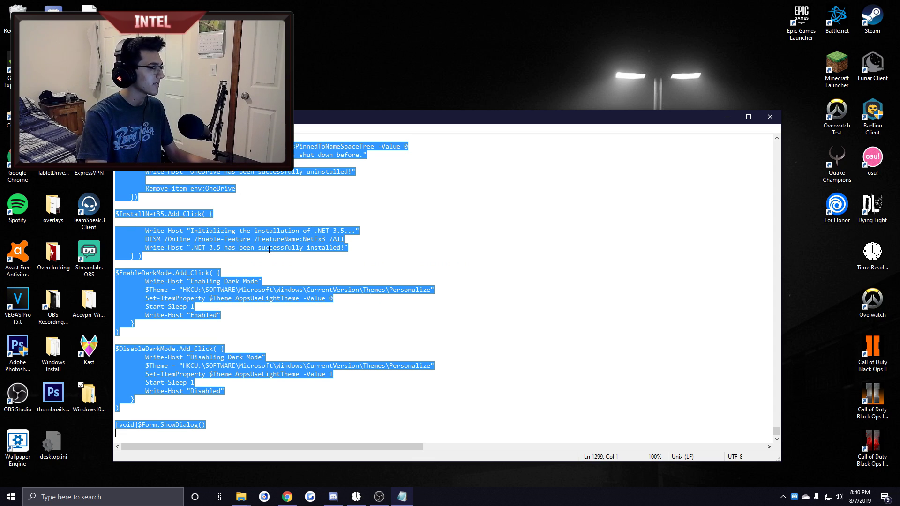
pyautogui.hotkey('alt', 'F4')
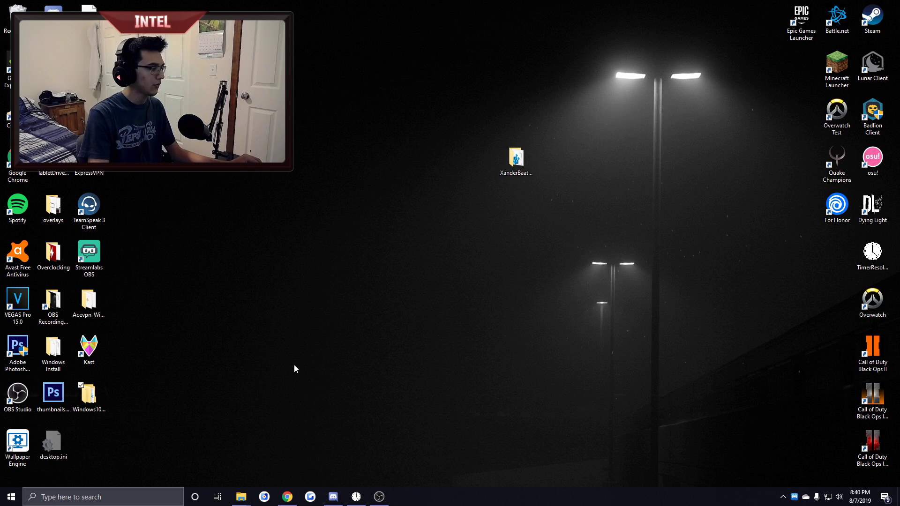
# Step: Open Windows PowerShell, paste in the copied debloater script, and run it
pyautogui.press('super')
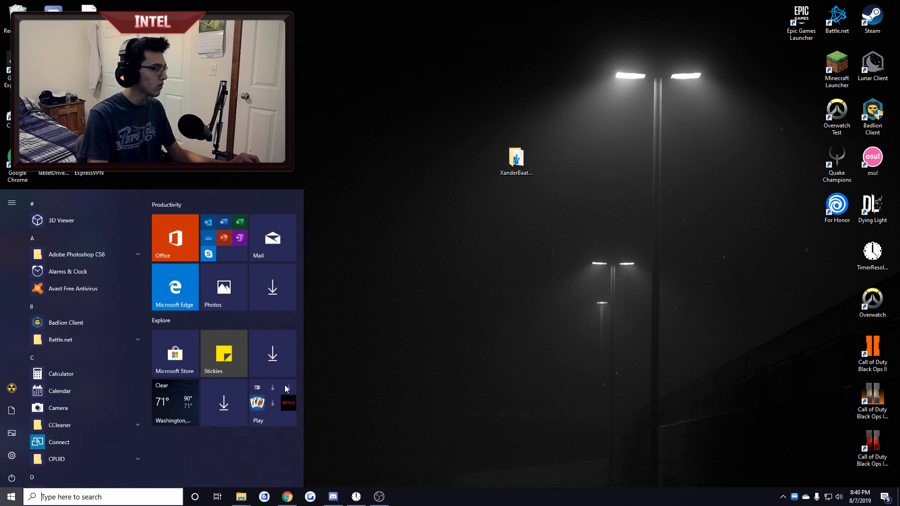
pyautogui.write('powers')
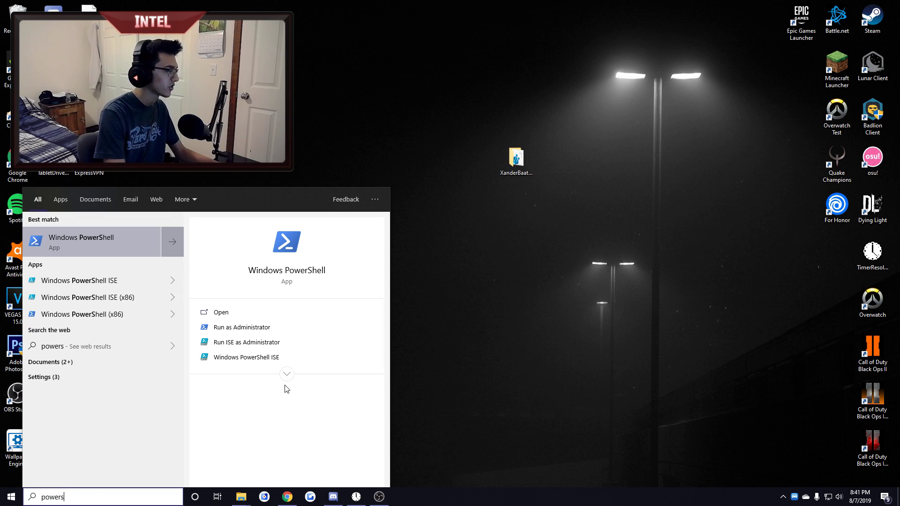
pyautogui.click(99, 245)
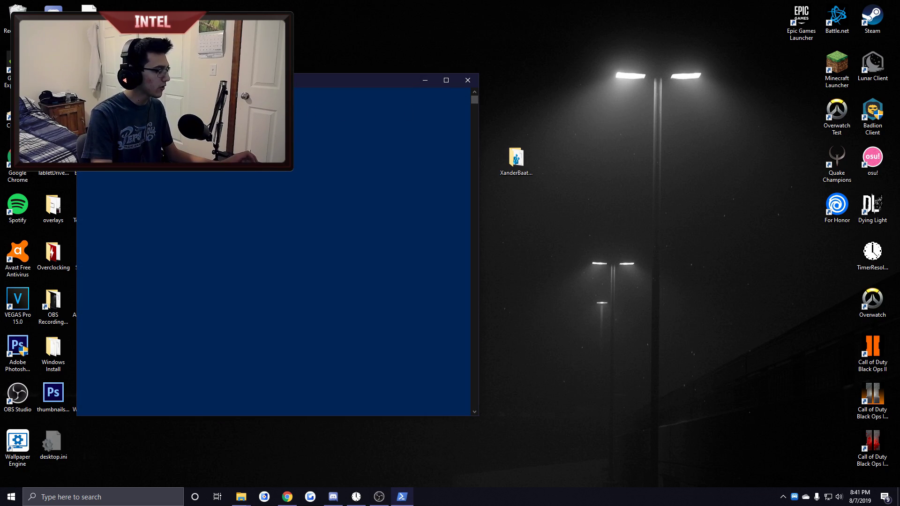
pyautogui.hotkey('ctrl', 'v')
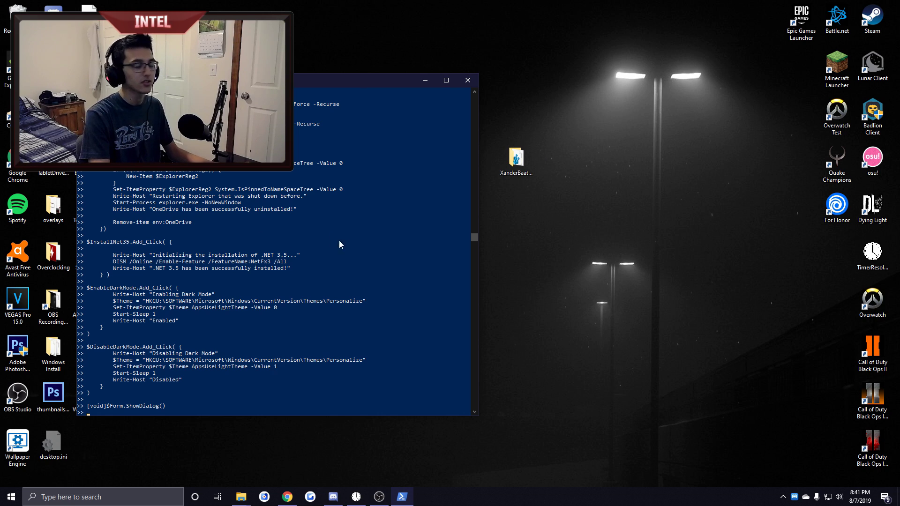
pyautogui.press('Return')
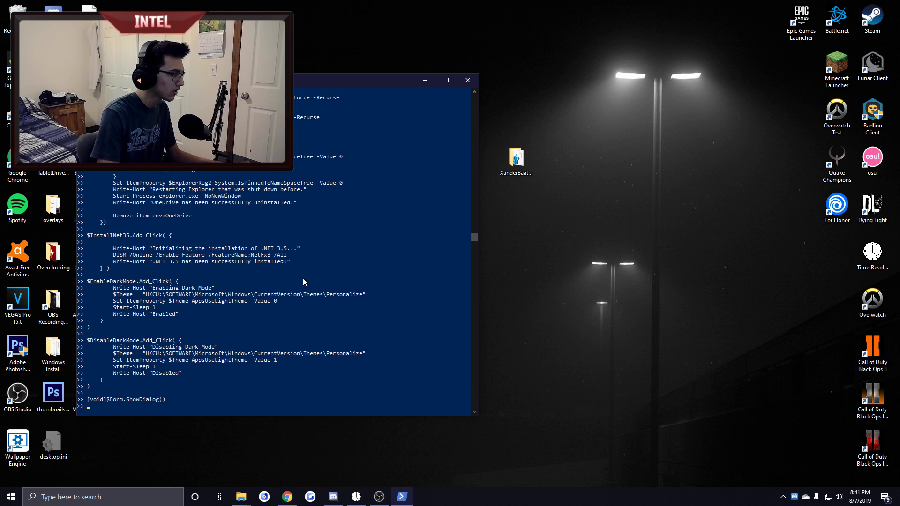
# Step: Remove all bloatware with the Windows10Debloater options and close the debloater
pyautogui.moveTo(384, 100)
pyautogui.mouseDown()
pyautogui.moveTo(333, 103)
pyautogui.moveTo(349, 86)
pyautogui.moveTo(339, 87)
pyautogui.moveTo(387, 105)
pyautogui.mouseUp()
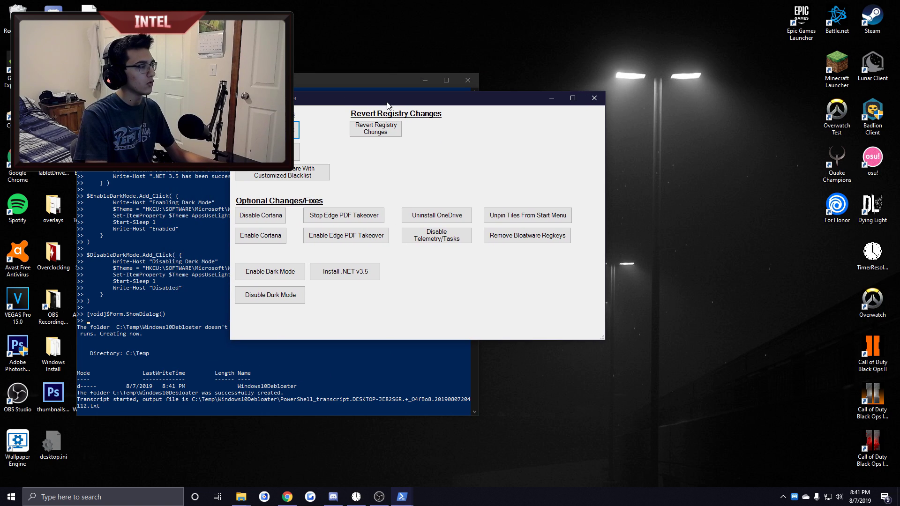
pyautogui.click(311, 176)
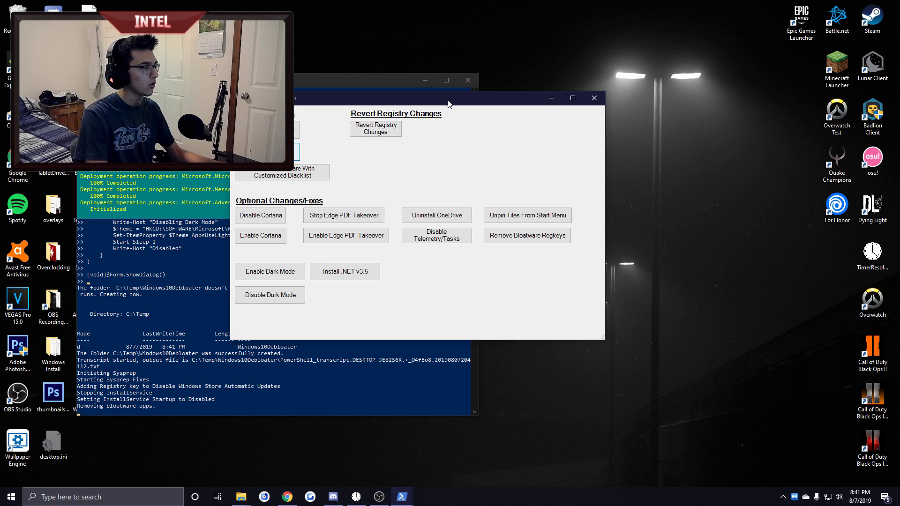
pyautogui.click(165, 177)
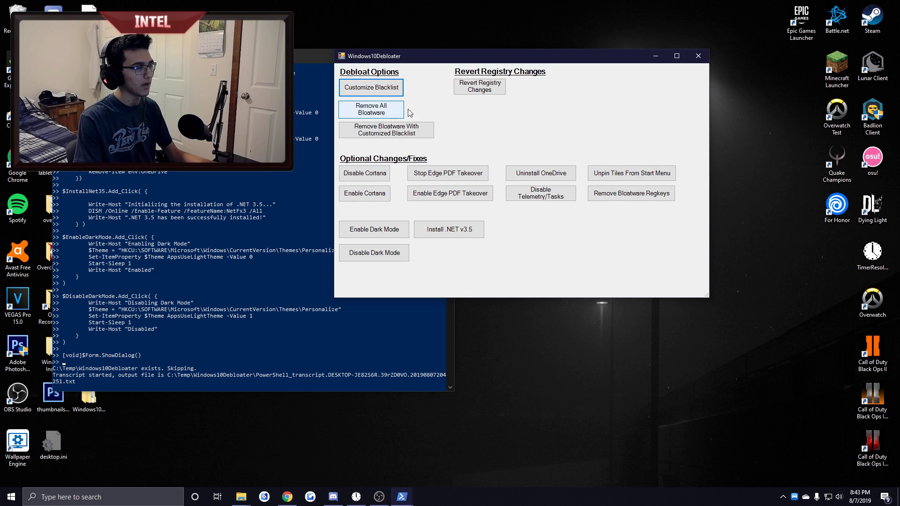
pyautogui.moveTo(594, 58); pyautogui.dragTo(558, 47)
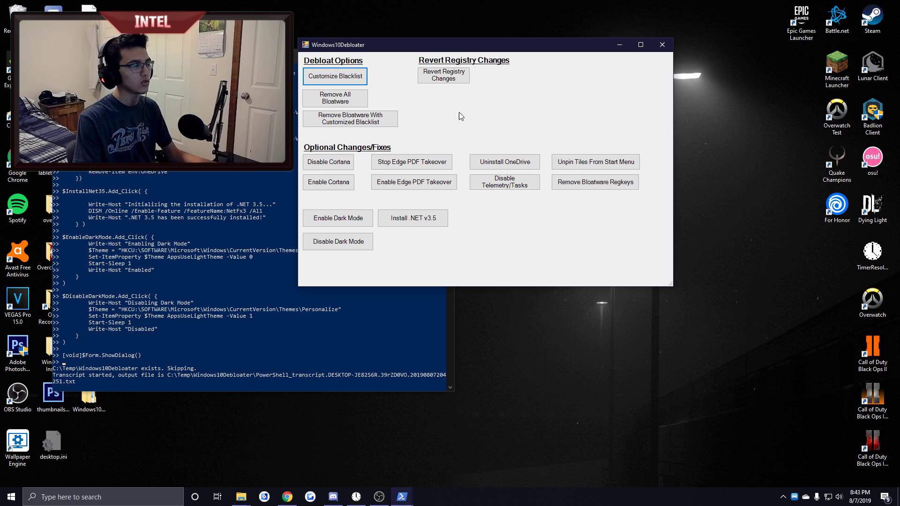
pyautogui.moveTo(468, 50); pyautogui.dragTo(479, 102)
pyautogui.hotkey('alt', 'F4')
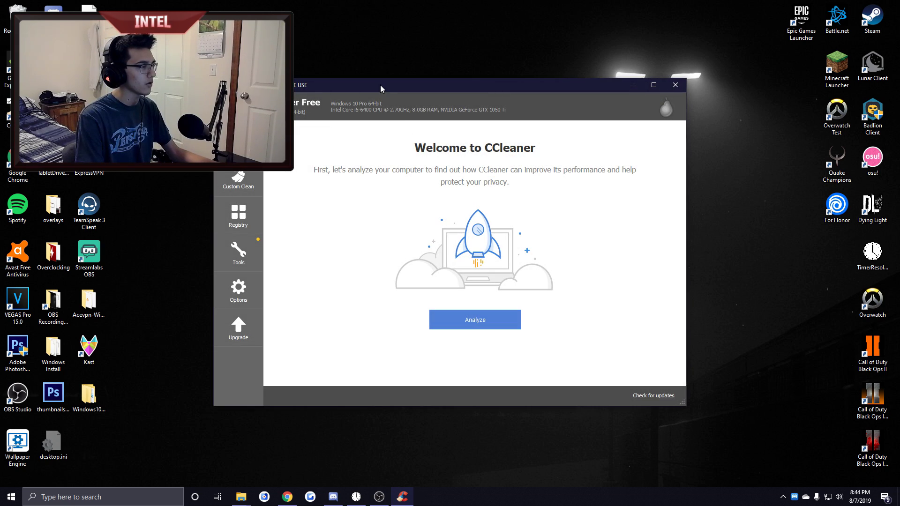
# Step: Switch to CCleaner, scan the registry for issues, and fix all selected issues without backing up the registry
pyautogui.moveTo(380, 85); pyautogui.dragTo(393, 67)
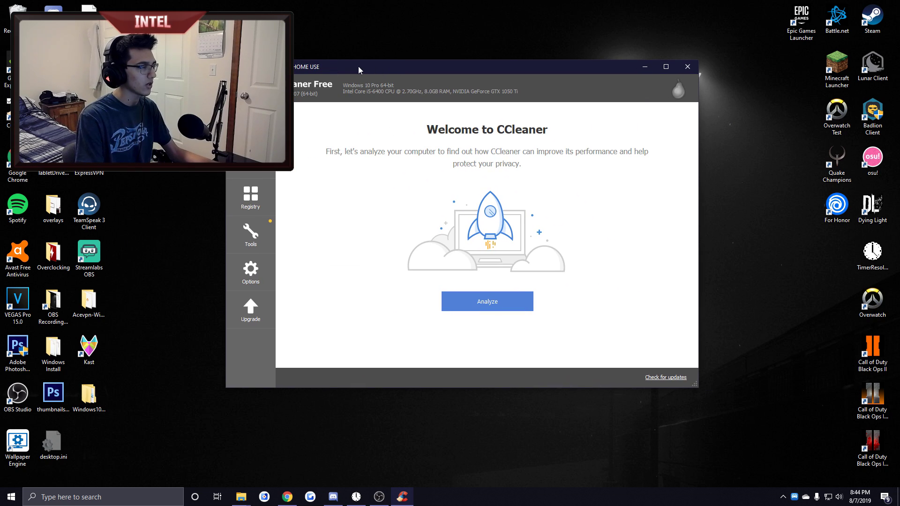
pyautogui.moveTo(455, 57); pyautogui.dragTo(462, 69)
pyautogui.click(257, 206)
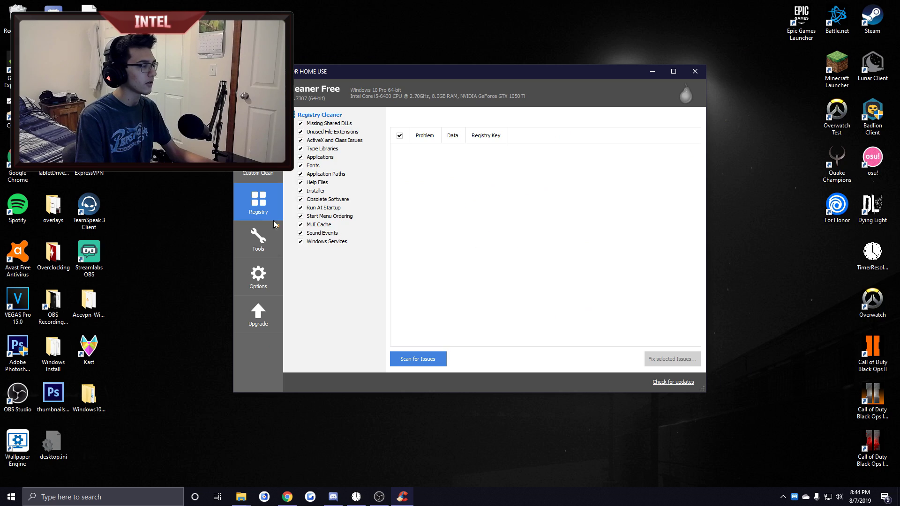
pyautogui.click(419, 360)
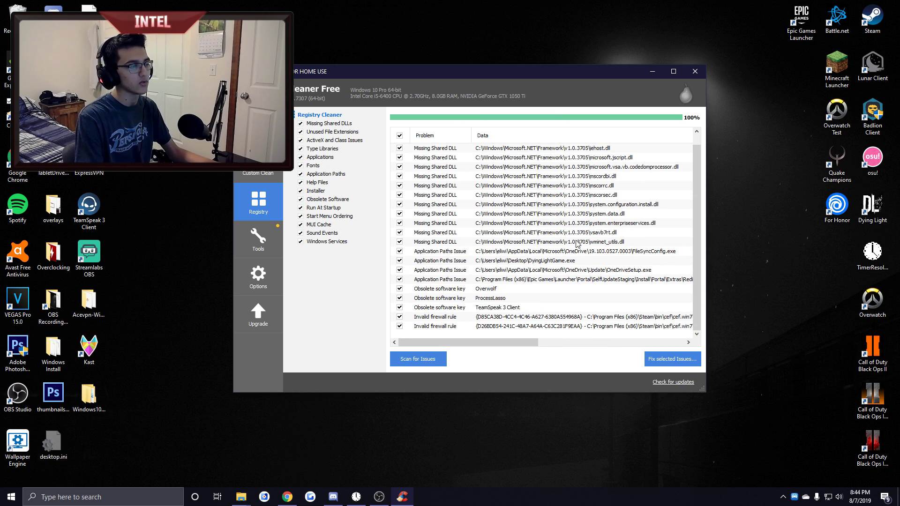
pyautogui.click(669, 367)
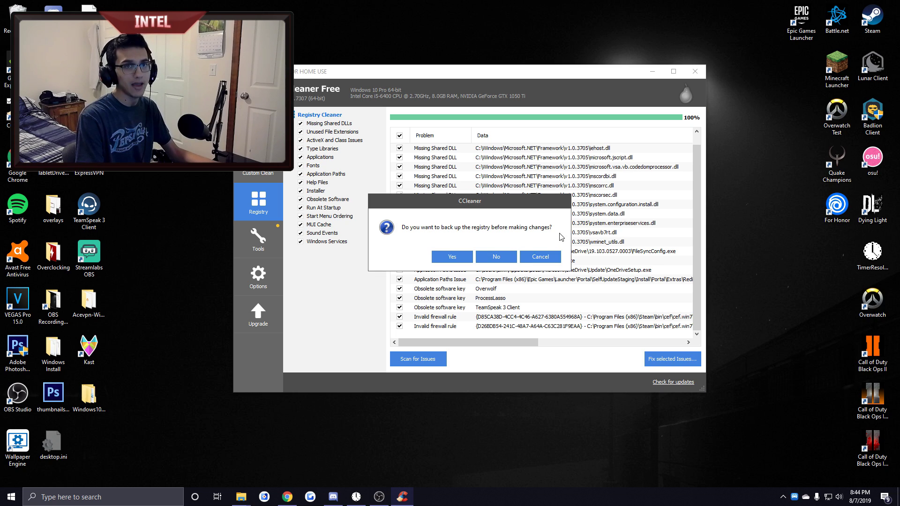
pyautogui.click(495, 257)
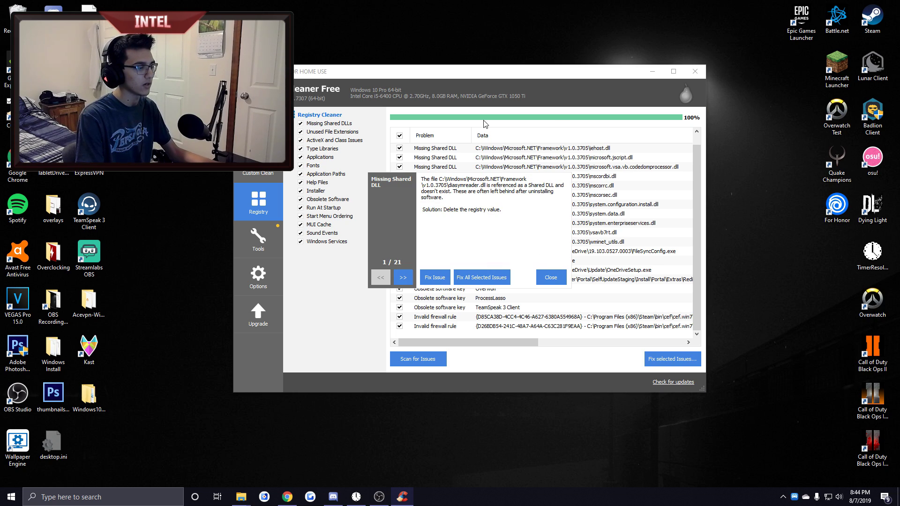
pyautogui.click(481, 277)
pyautogui.click(550, 277)
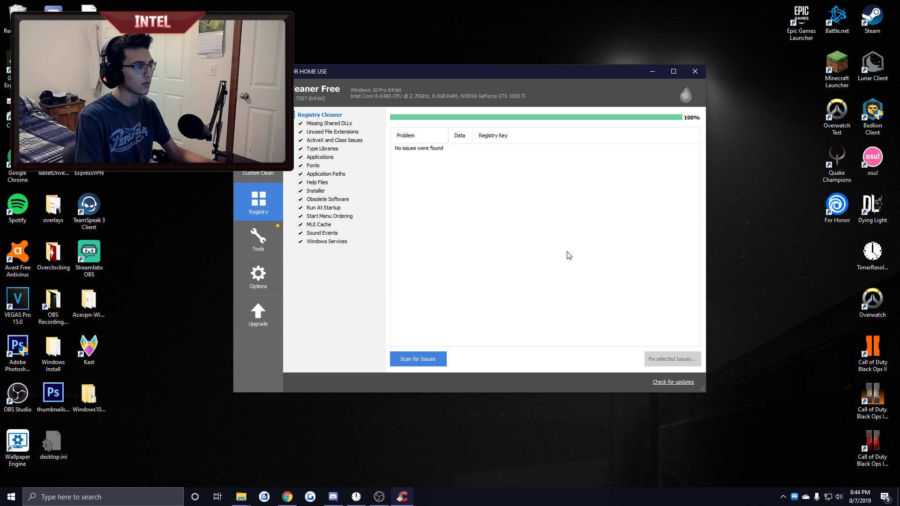
# Step: Rescan the registry, fix all remaining selected issues without a backup, and start another scan
pyautogui.click(425, 363)
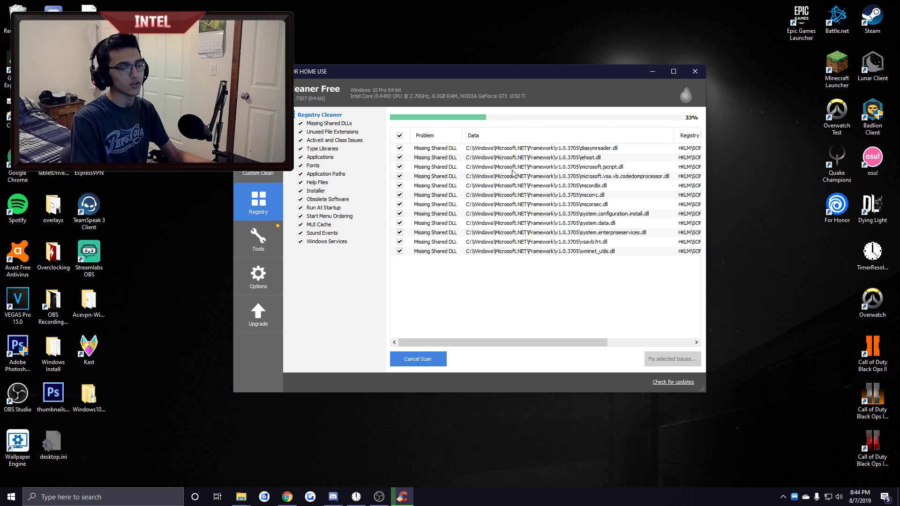
pyautogui.click(663, 361)
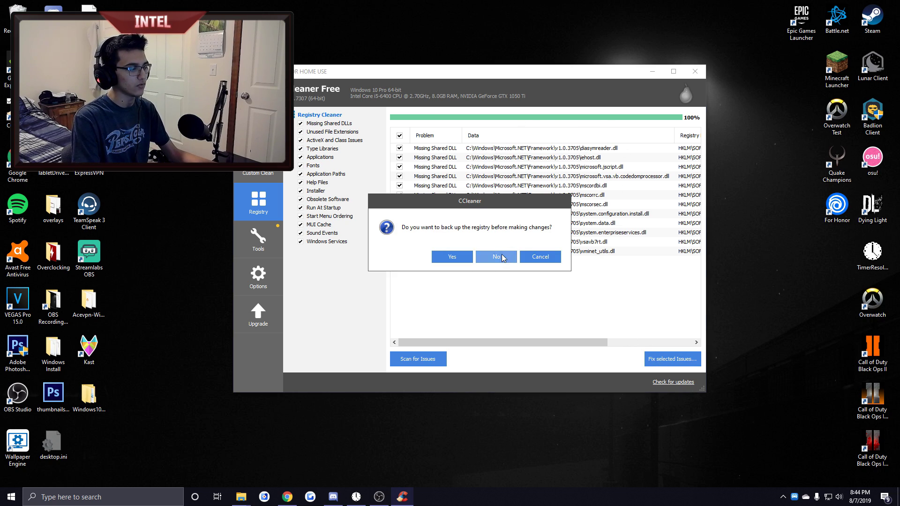
pyautogui.click(502, 257)
pyautogui.click(506, 278)
pyautogui.click(551, 280)
pyautogui.click(444, 359)
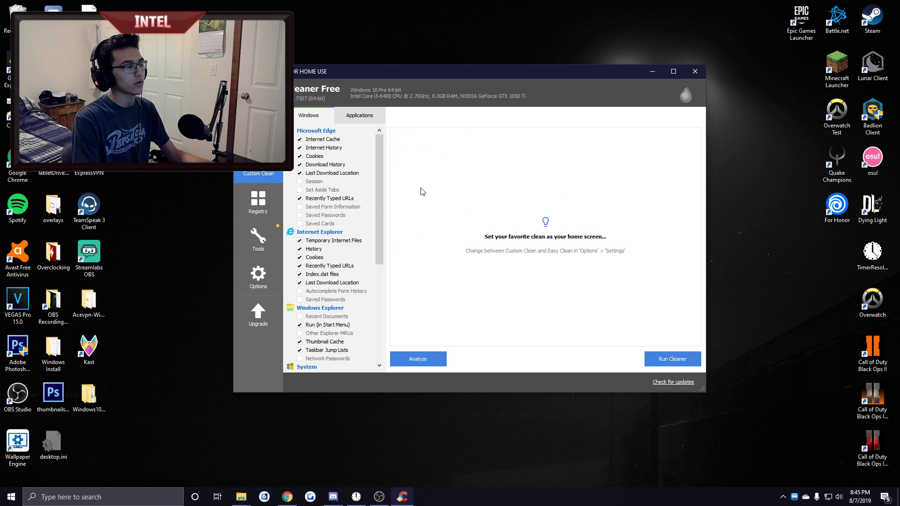
# Step: Review the Custom Clean categories for Windows and for applications in CCleaner
pyautogui.scroll(-7, 345, 215)
pyautogui.scroll(7, 347, 211)
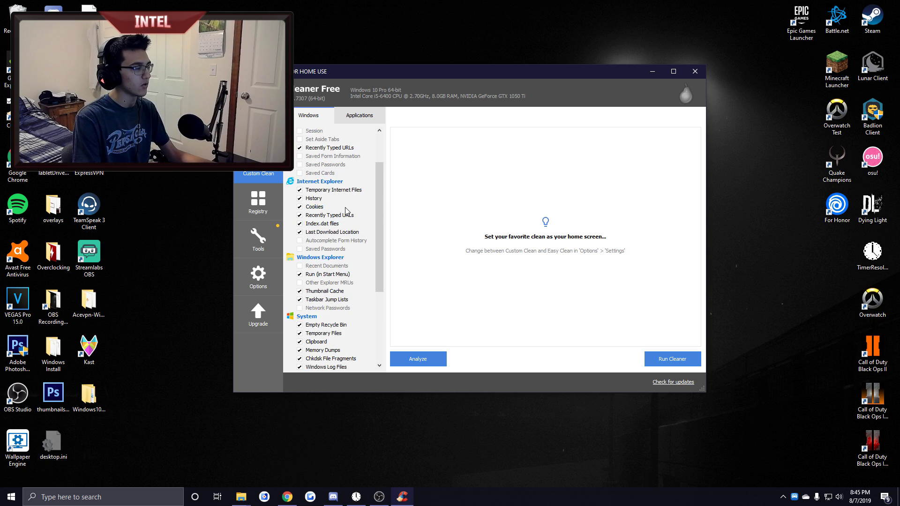
pyautogui.scroll(-4, 328, 192)
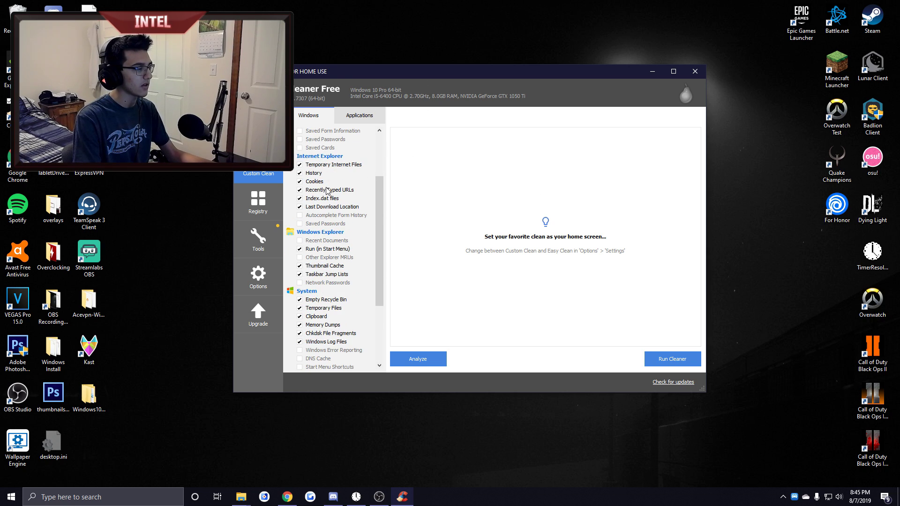
pyautogui.scroll(-4, 326, 270)
pyautogui.scroll(8, 335, 271)
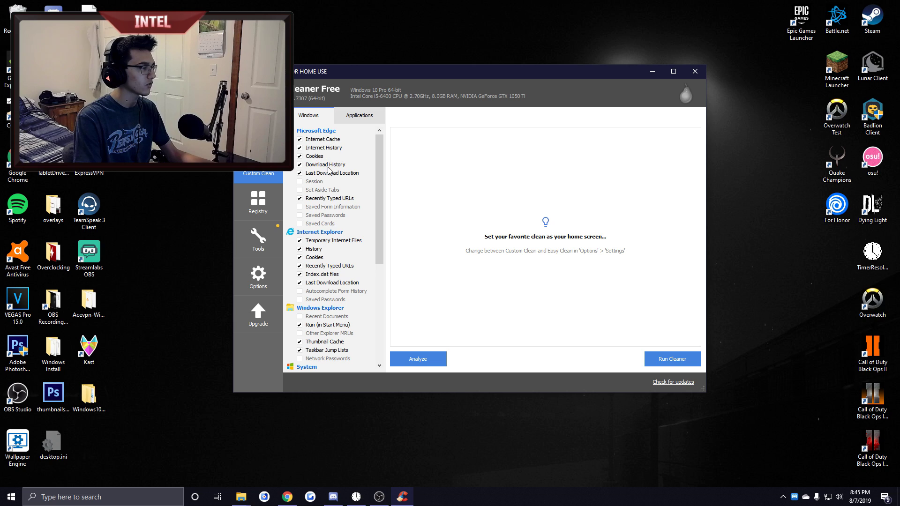
pyautogui.scroll(-6, 368, 211)
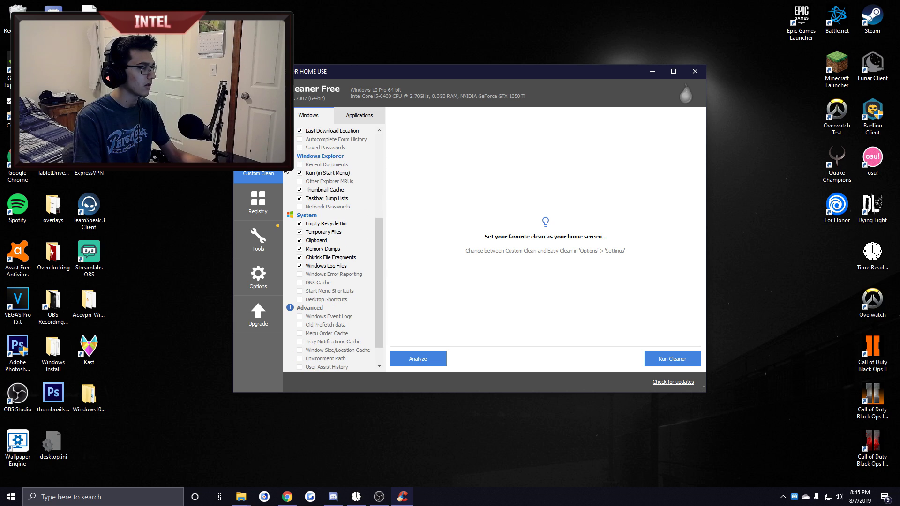
pyautogui.scroll(-1, 344, 209)
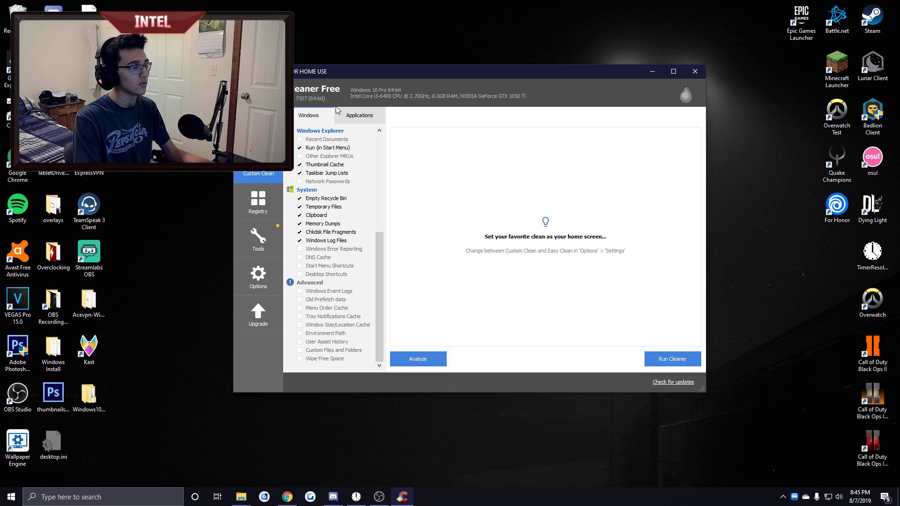
pyautogui.scroll(5, 318, 199)
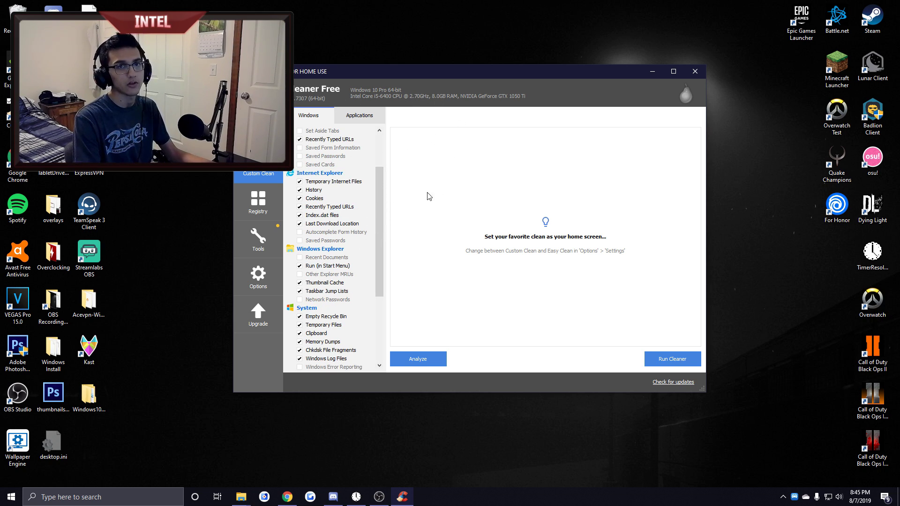
pyautogui.scroll(-2, 354, 214)
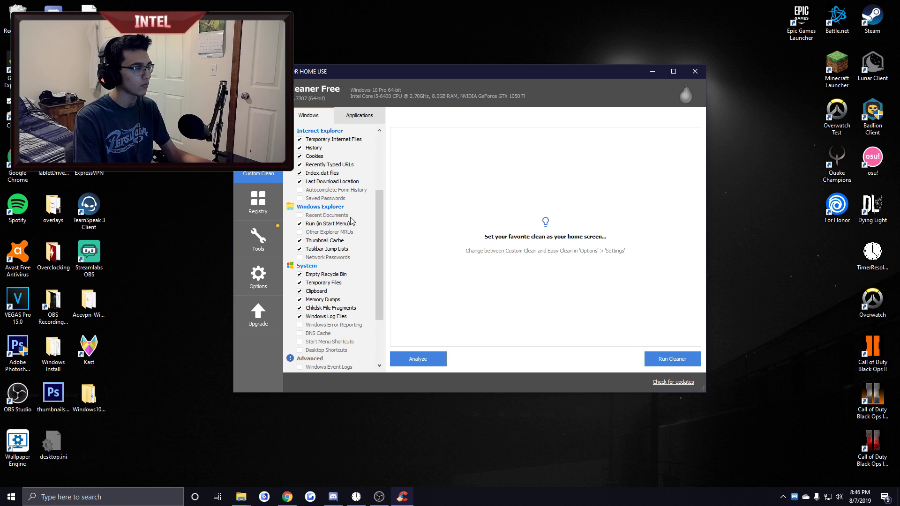
pyautogui.click(366, 117)
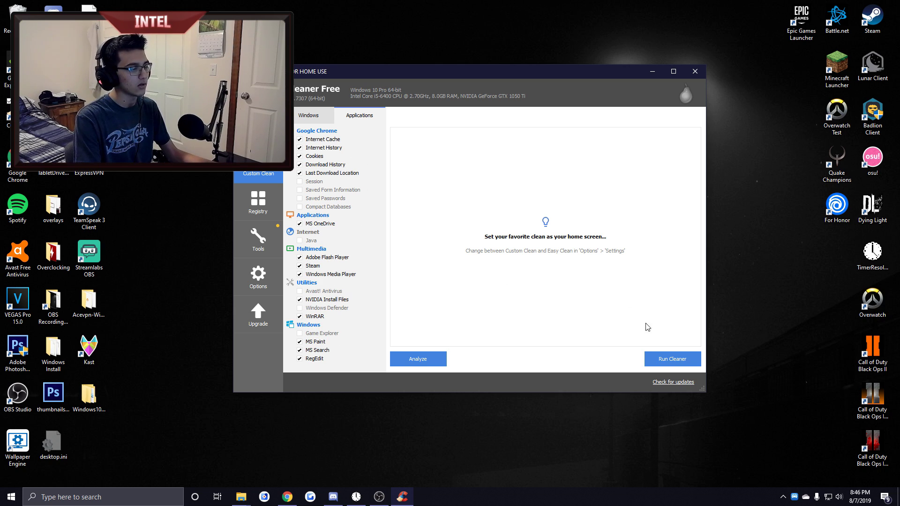
# Step: Look through the installed programs in CCleaner's uninstall tool for removable ones such as Epic Games Launcher and Kast, and close CCleaner
pyautogui.click(259, 238)
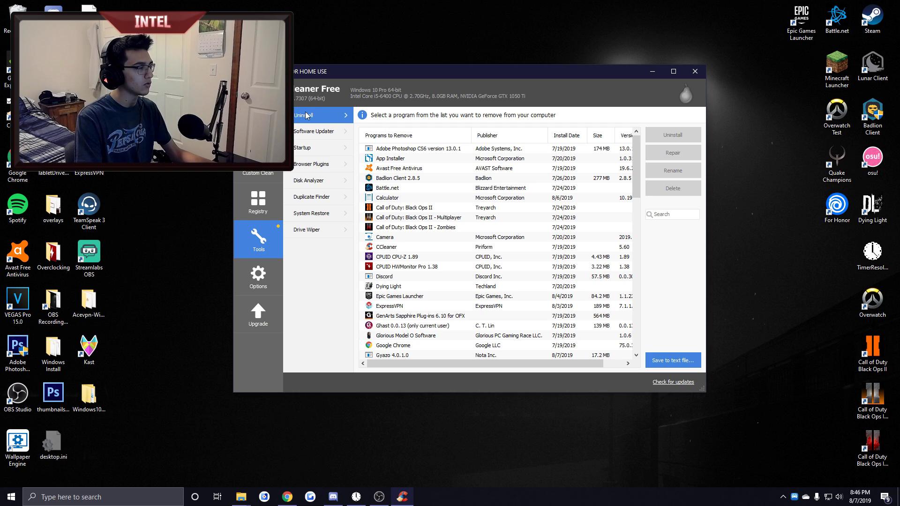
pyautogui.scroll(-20, 527, 220)
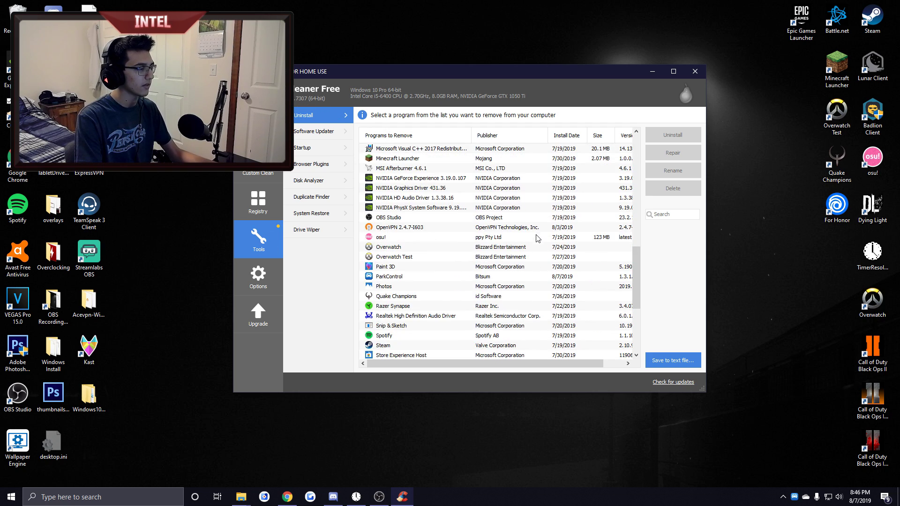
pyautogui.scroll(20, 484, 248)
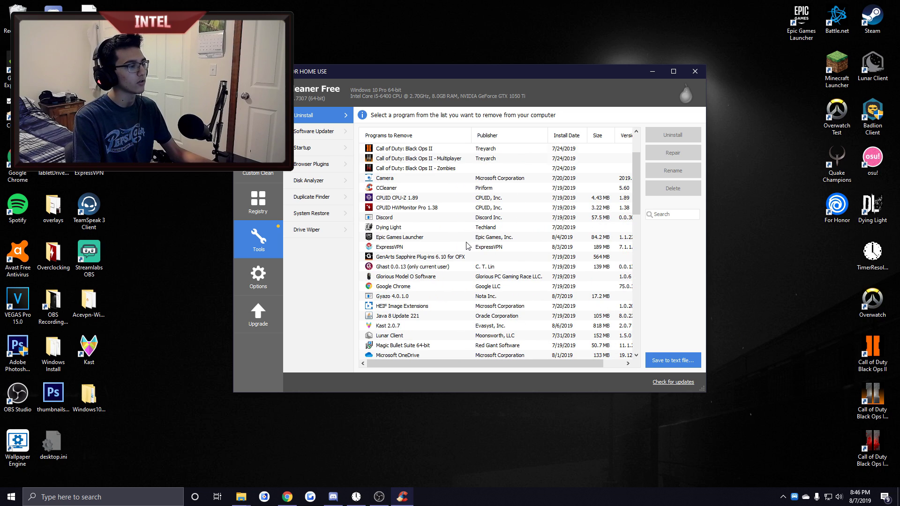
pyautogui.scroll(2, 438, 268)
pyautogui.click(425, 297)
pyautogui.scroll(-4, 425, 297)
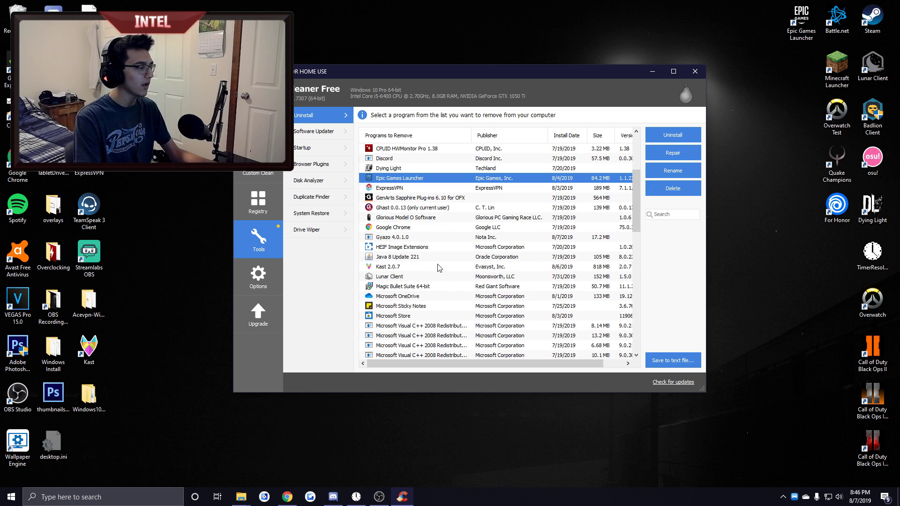
pyautogui.click(434, 266)
pyautogui.scroll(-3, 424, 256)
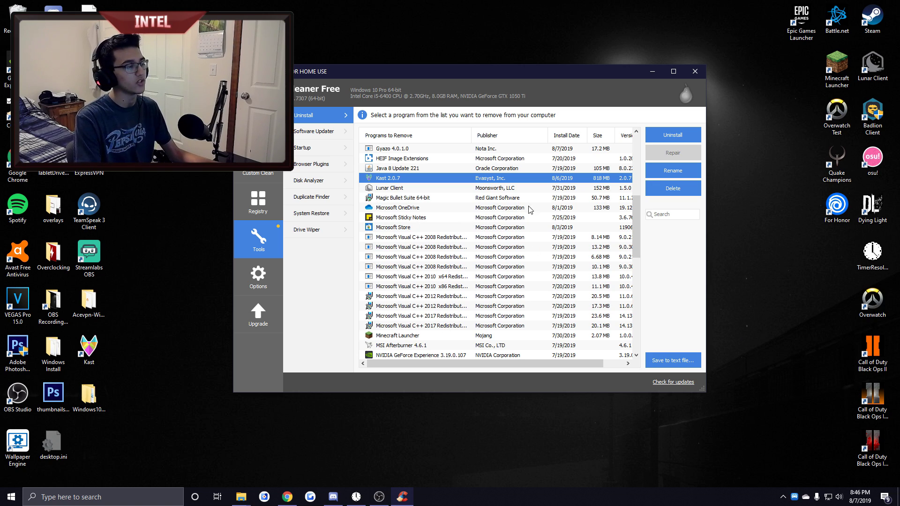
pyautogui.hotkey('alt', 'F4')
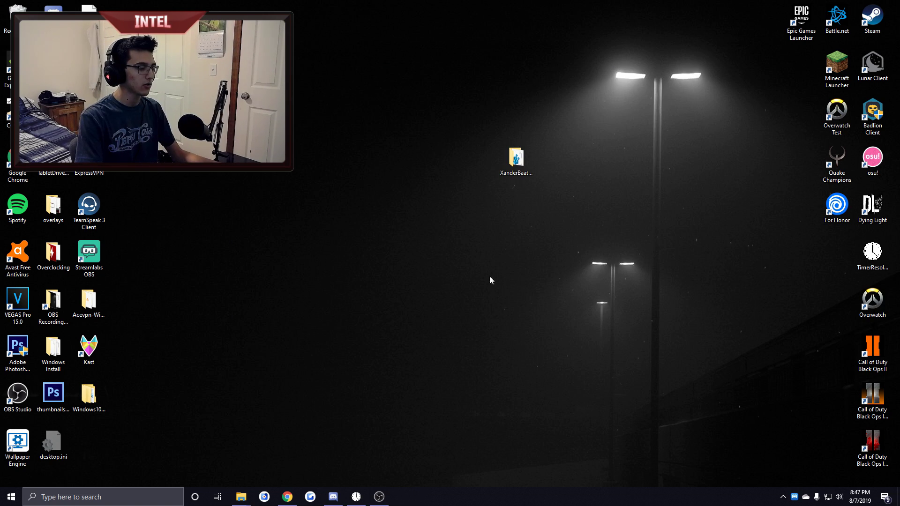
# Step: Switch to Set Timer Resolution and set the timer to the maximum resolution
pyautogui.click(356, 496)
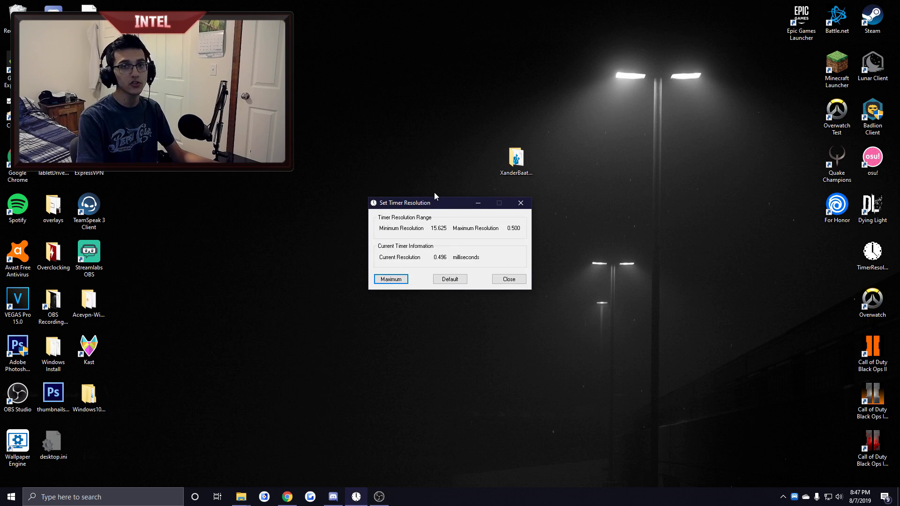
pyautogui.moveTo(428, 205); pyautogui.dragTo(397, 217)
pyautogui.click(428, 290)
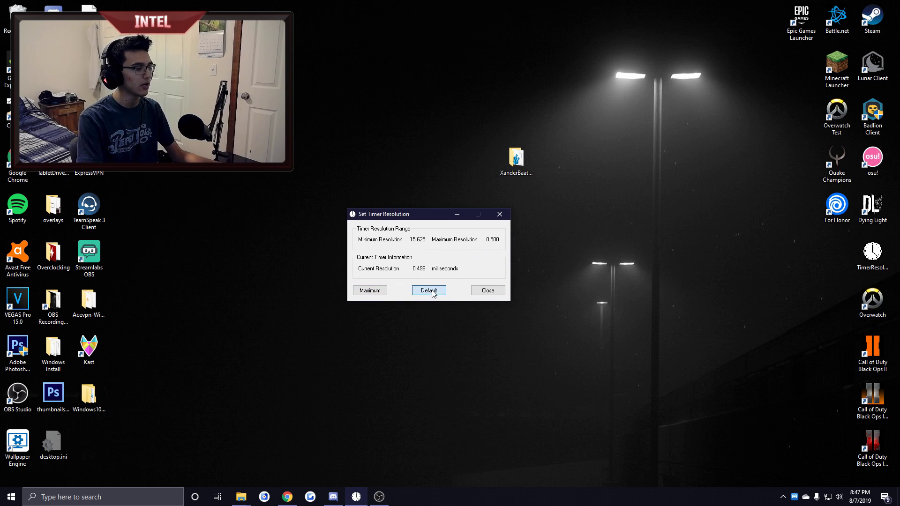
pyautogui.click(361, 291)
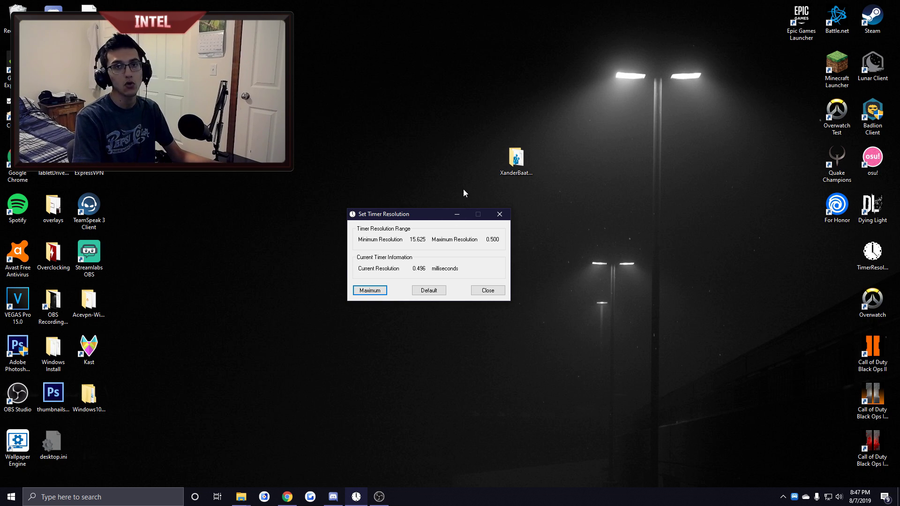
pyautogui.moveTo(411, 220); pyautogui.dragTo(391, 236)
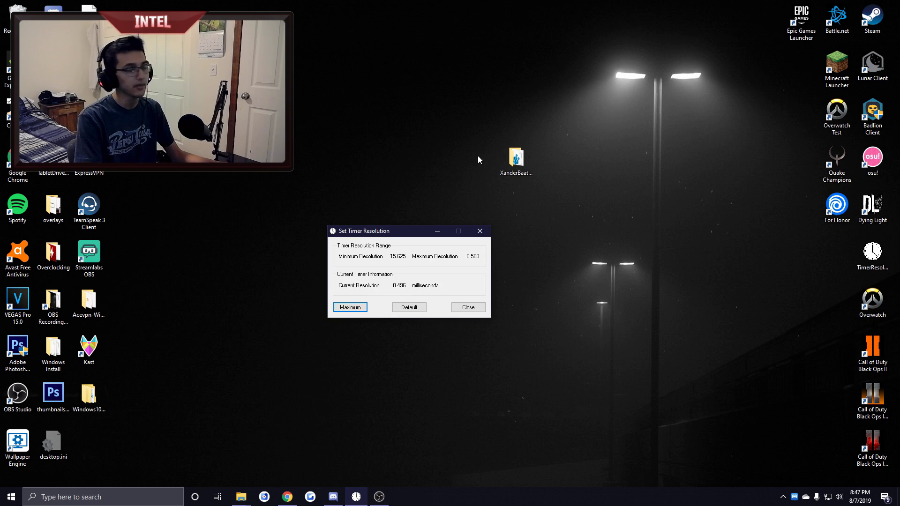
pyautogui.moveTo(399, 226); pyautogui.dragTo(401, 162)
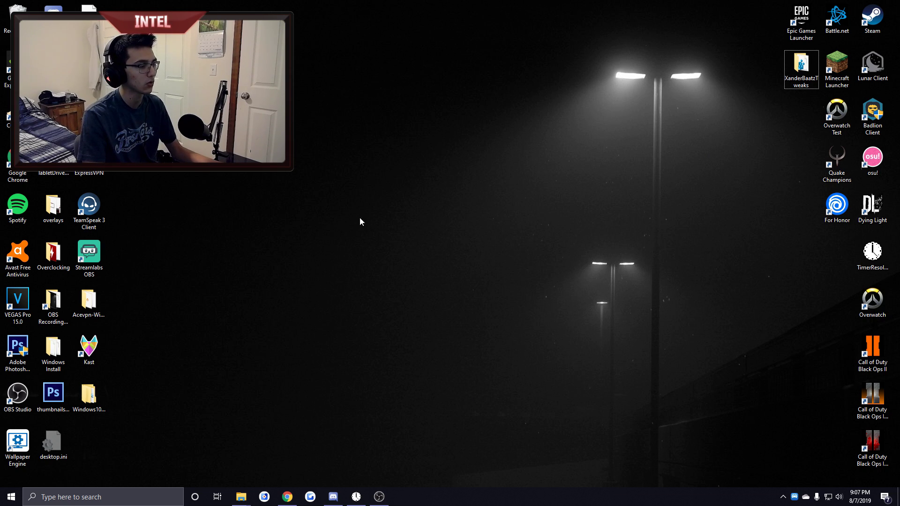
# Step: Open NVIDIA Control Panel, set the image settings preference fully to Performance, and apply it
pyautogui.rightClick(446, 193)
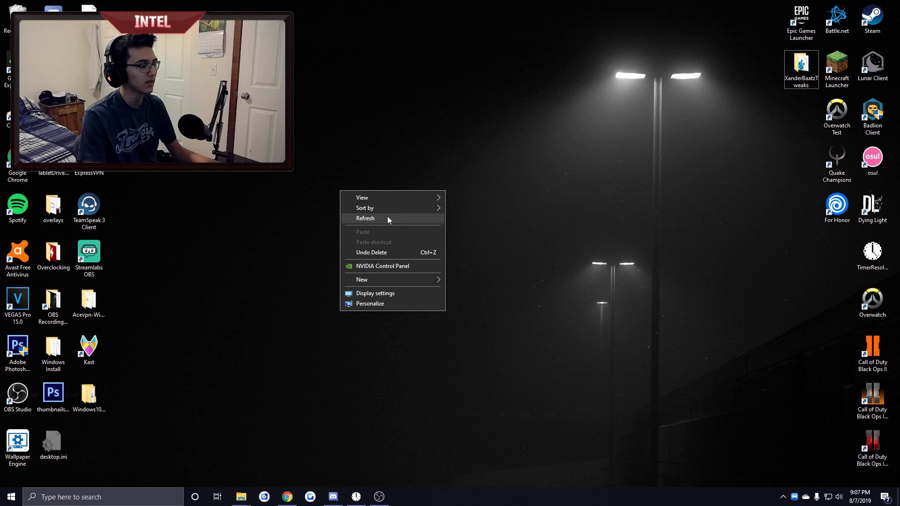
pyautogui.click(367, 266)
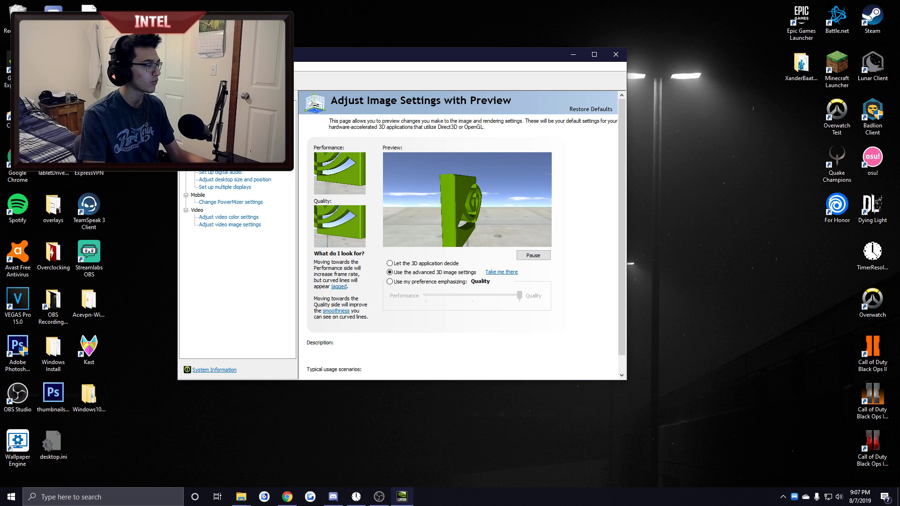
pyautogui.click(399, 284)
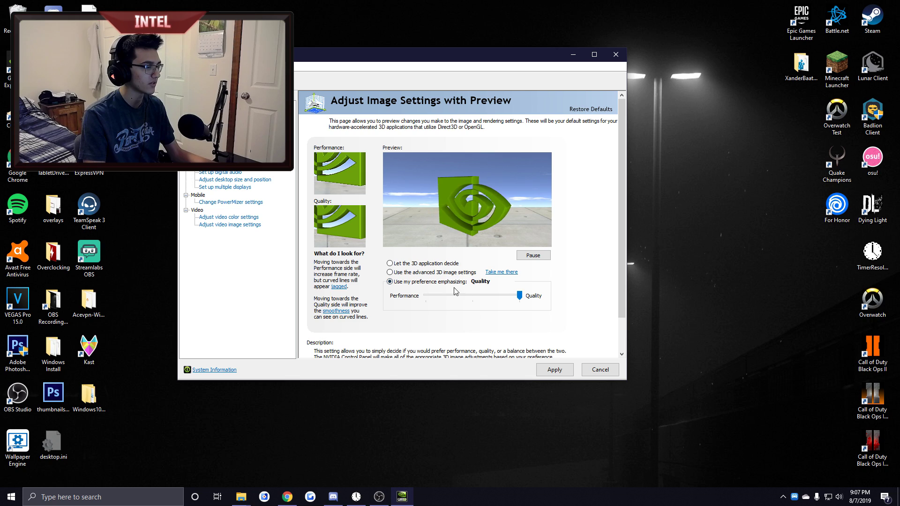
pyautogui.moveTo(520, 296); pyautogui.dragTo(403, 300)
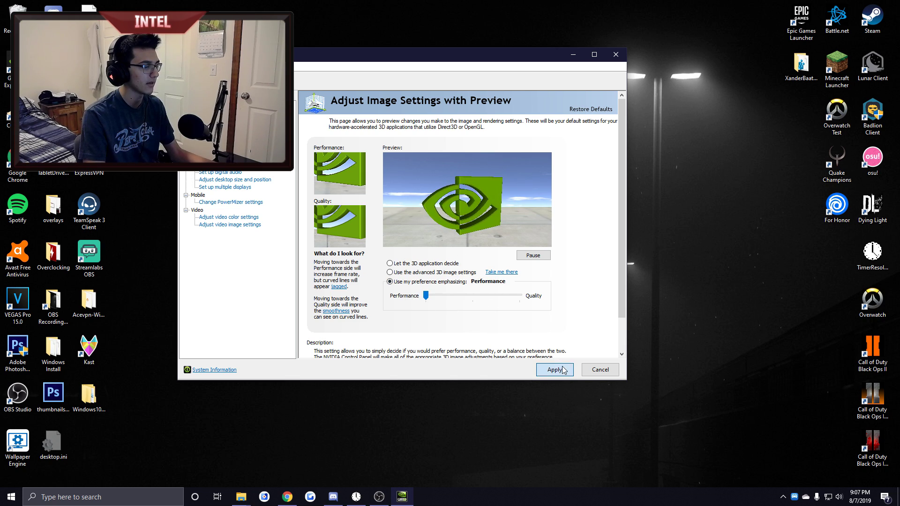
pyautogui.press('Return')
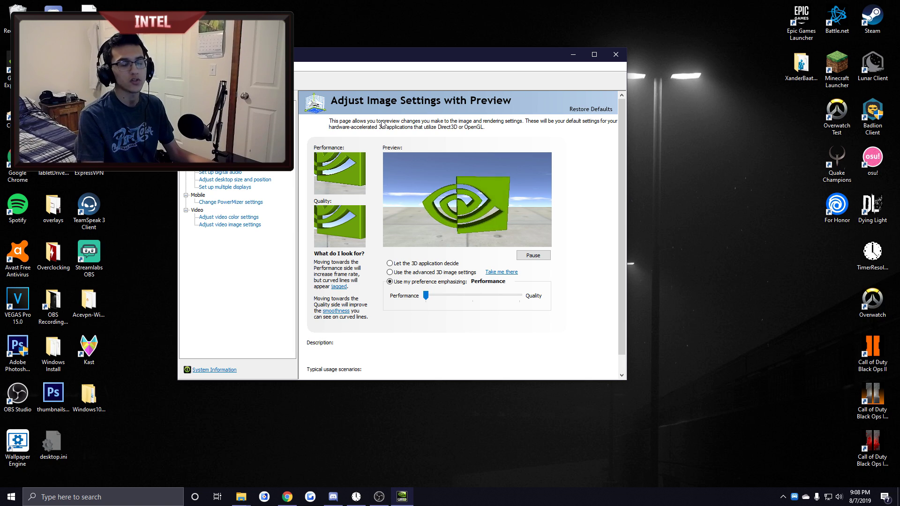
# Step: Open the advanced 3D image settings and review the global feature list
pyautogui.click(502, 272)
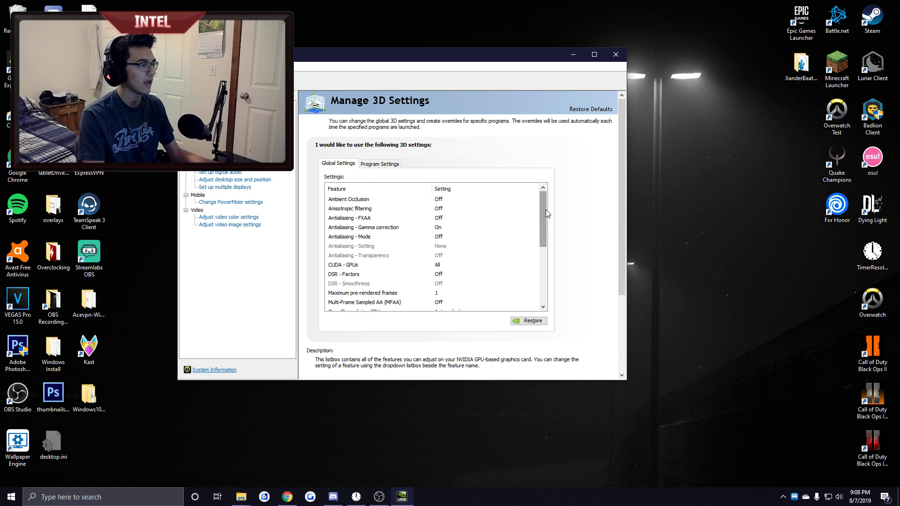
pyautogui.scroll(-1, 545, 211)
pyautogui.scroll(1, 545, 211)
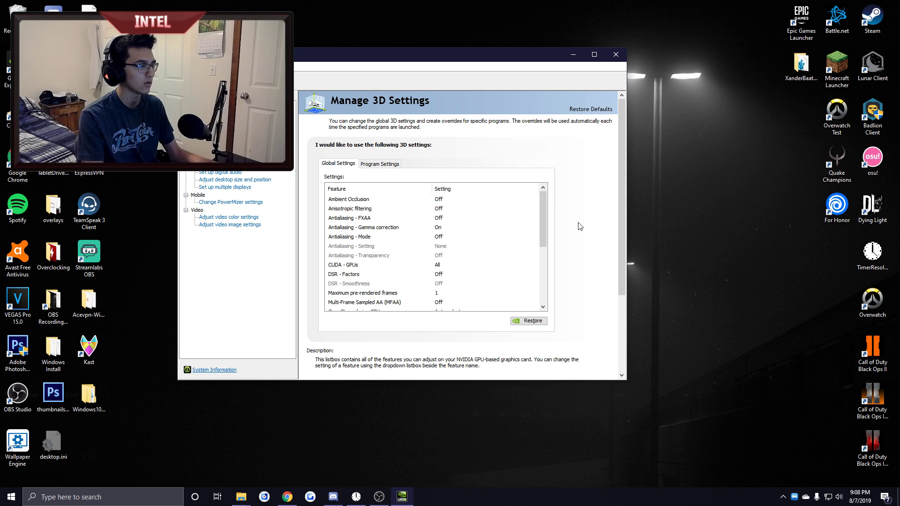
pyautogui.moveTo(541, 218); pyautogui.dragTo(543, 230)
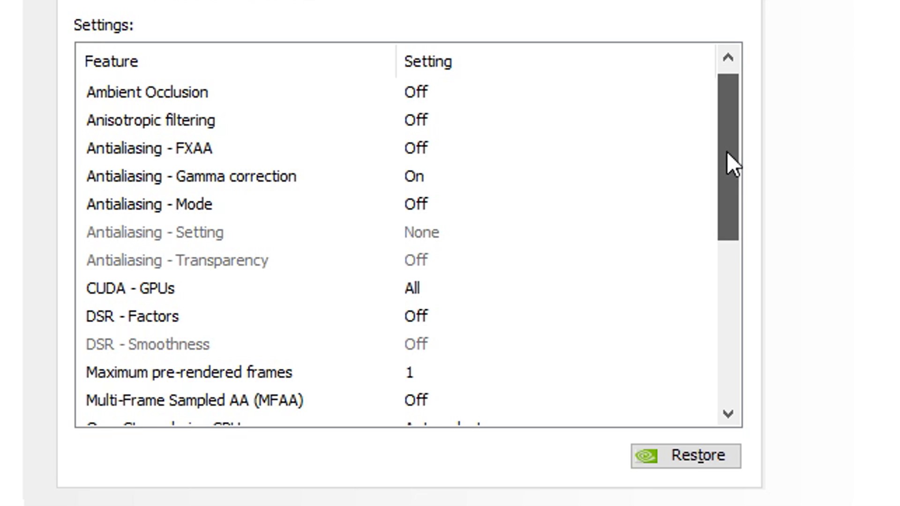
pyautogui.moveTo(730, 185); pyautogui.dragTo(716, 108)
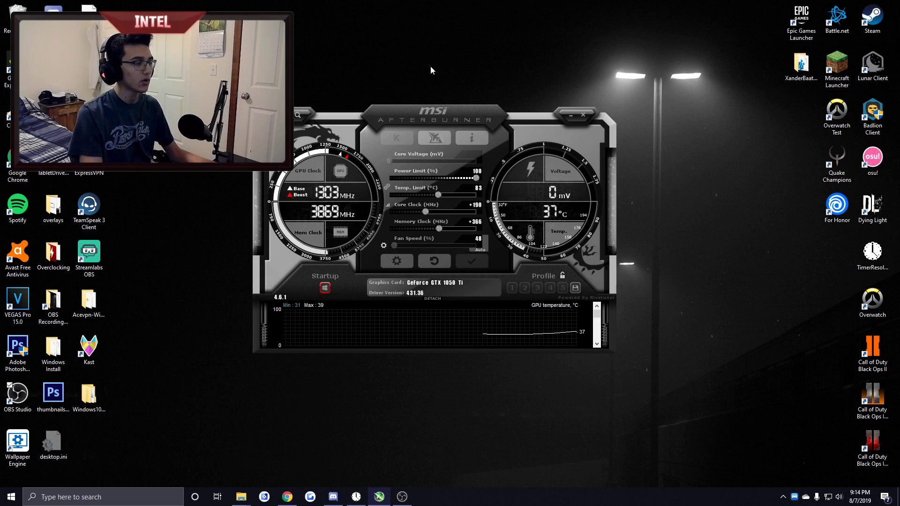
pyautogui.moveTo(499, 120); pyautogui.dragTo(461, 101)
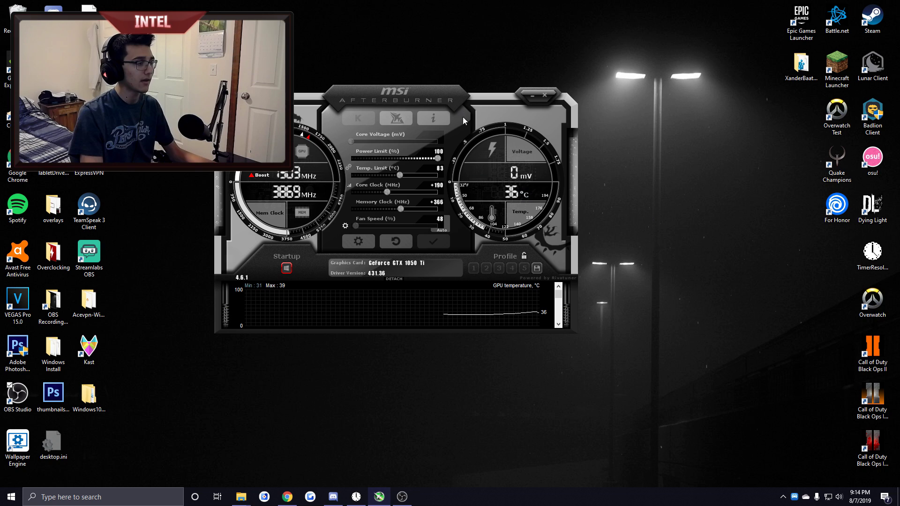
pyautogui.moveTo(427, 98); pyautogui.dragTo(464, 125)
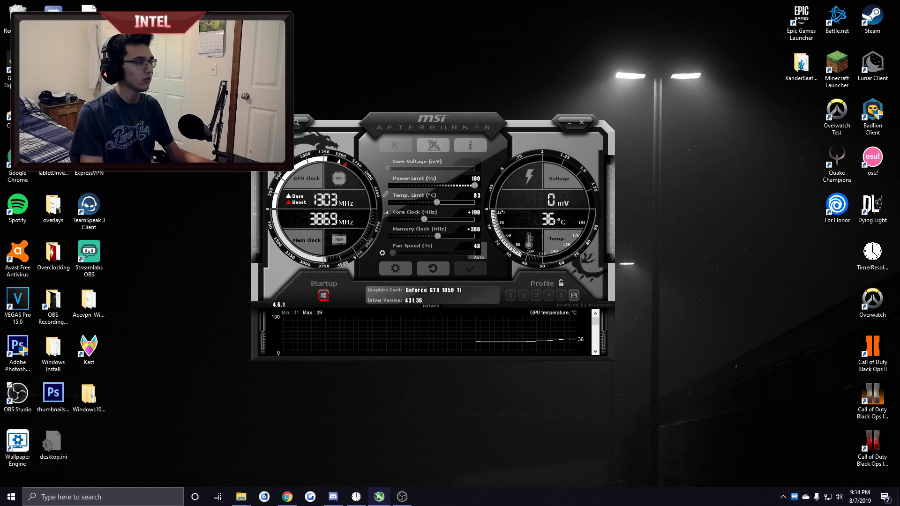
pyautogui.moveTo(195, 67); pyautogui.dragTo(676, 411)
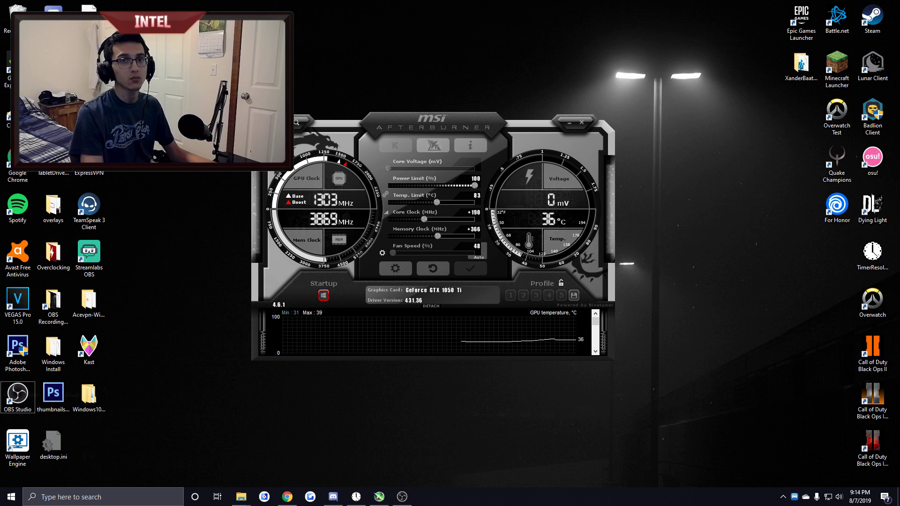
pyautogui.moveTo(192, 71); pyautogui.dragTo(665, 430)
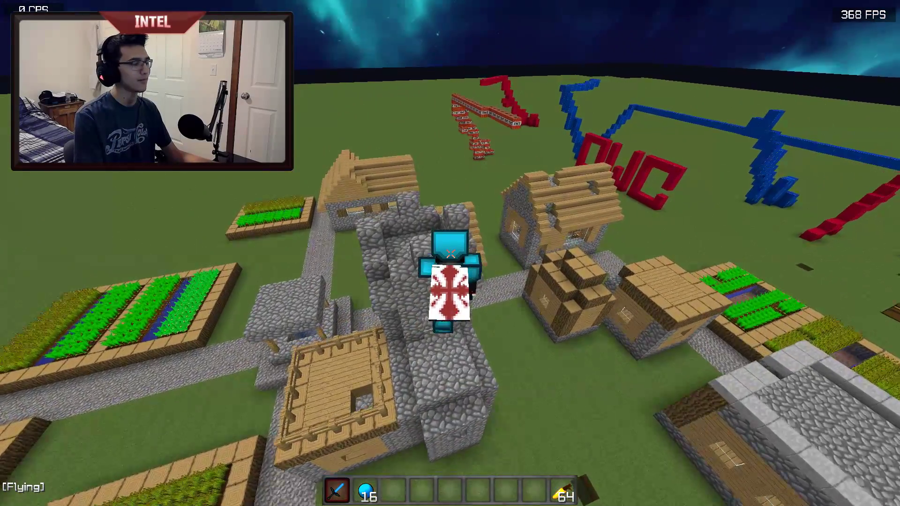
# Step: Fly around the village in Minecraft to check the frame rate counter
pyautogui.press('w')
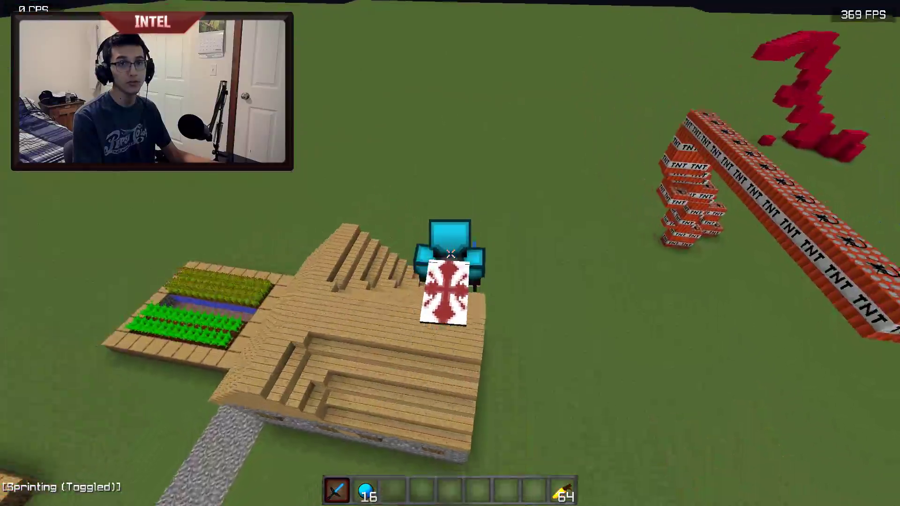
pyautogui.moveTo(450, 253)
pyautogui.press('s')
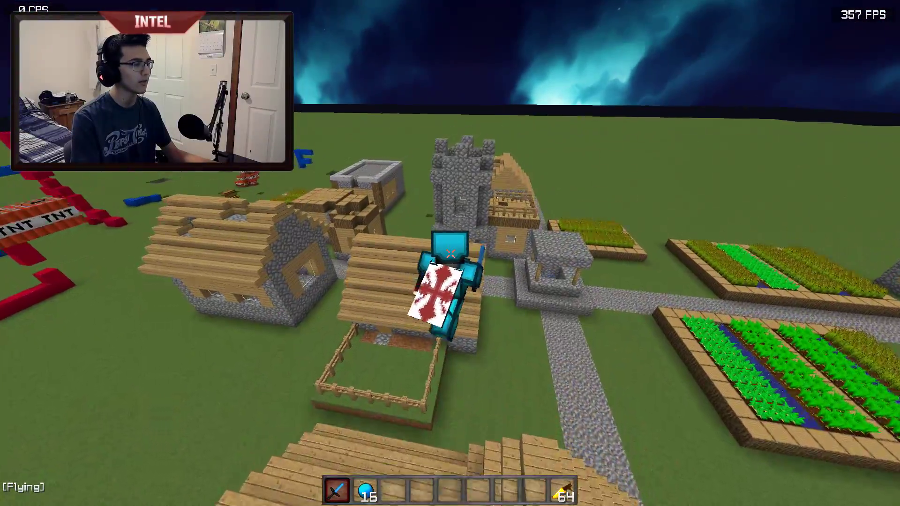
pyautogui.press('w')
pyautogui.press('w')
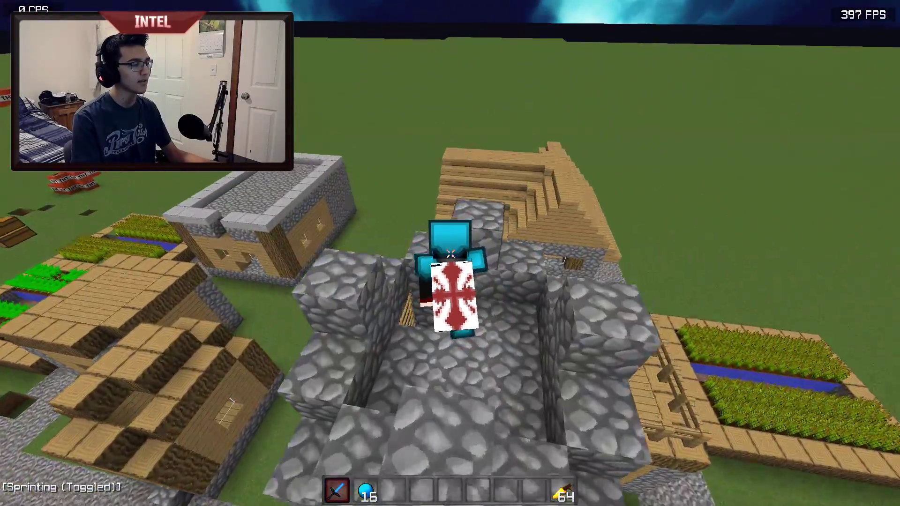
# Step: Fly over the village rooftops while switching between first-person and third-person views to examine the frame rate in each perspective
pyautogui.press('space')
pyautogui.press('w')
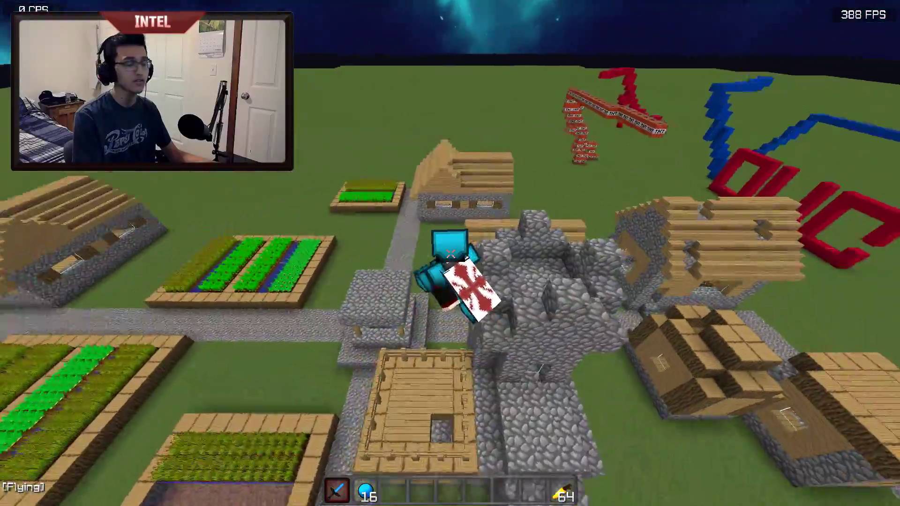
pyautogui.press('w')
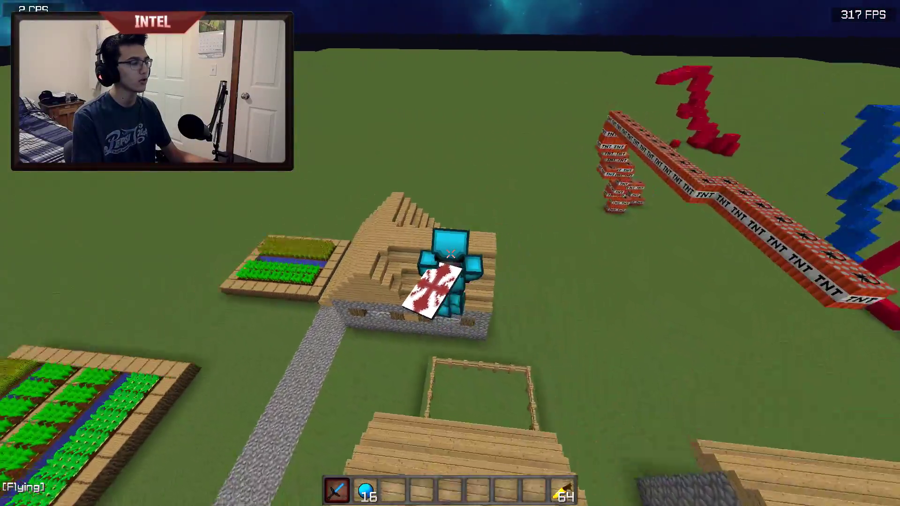
pyautogui.press('F5')
pyautogui.press('w')
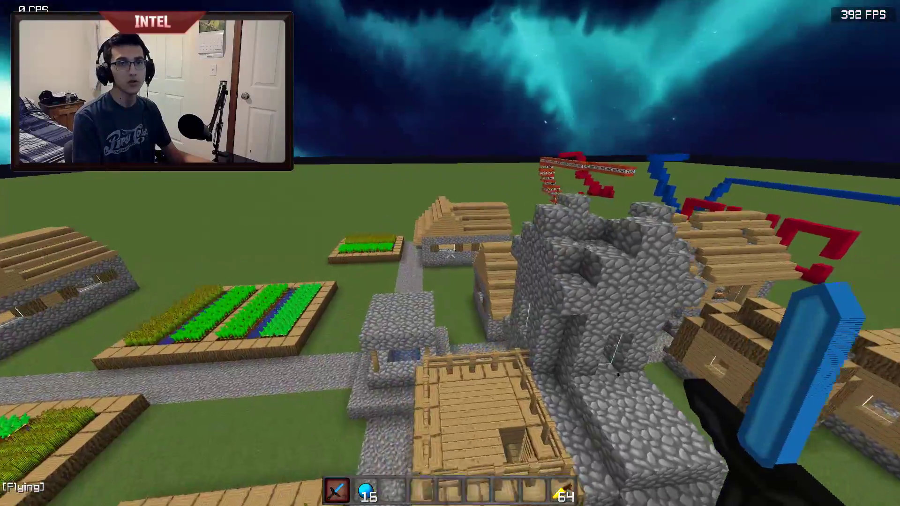
pyautogui.press('w')
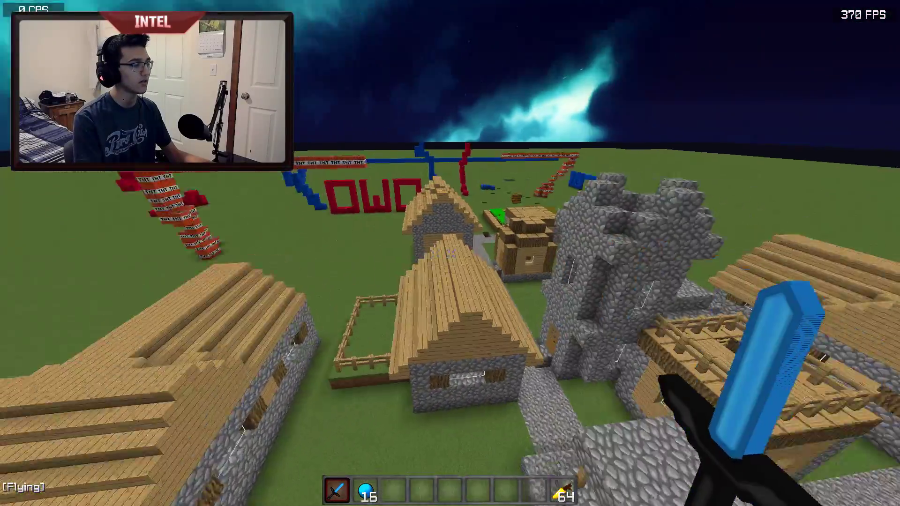
pyautogui.press('w')
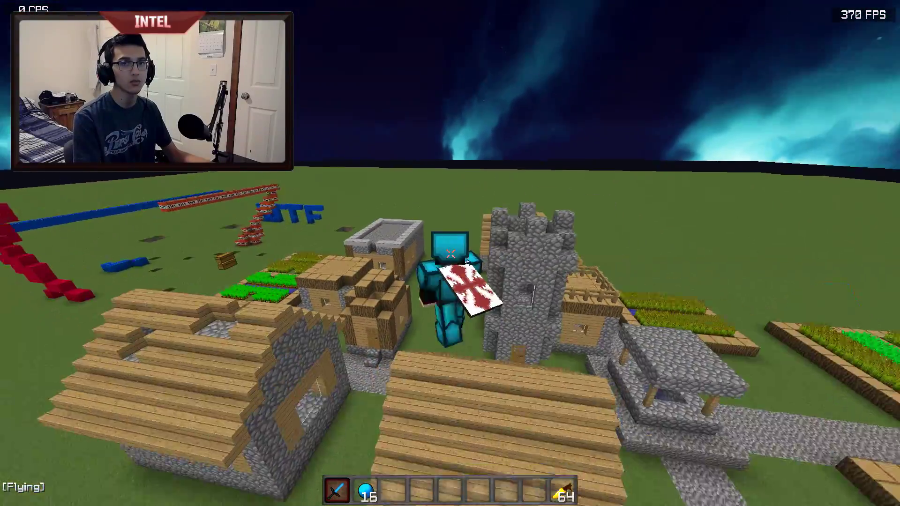
pyautogui.press('F5')
pyautogui.press('w')
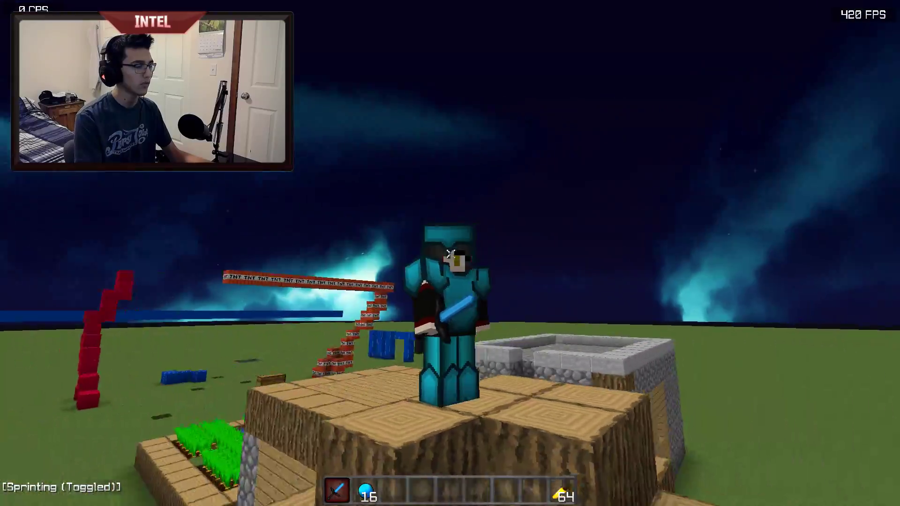